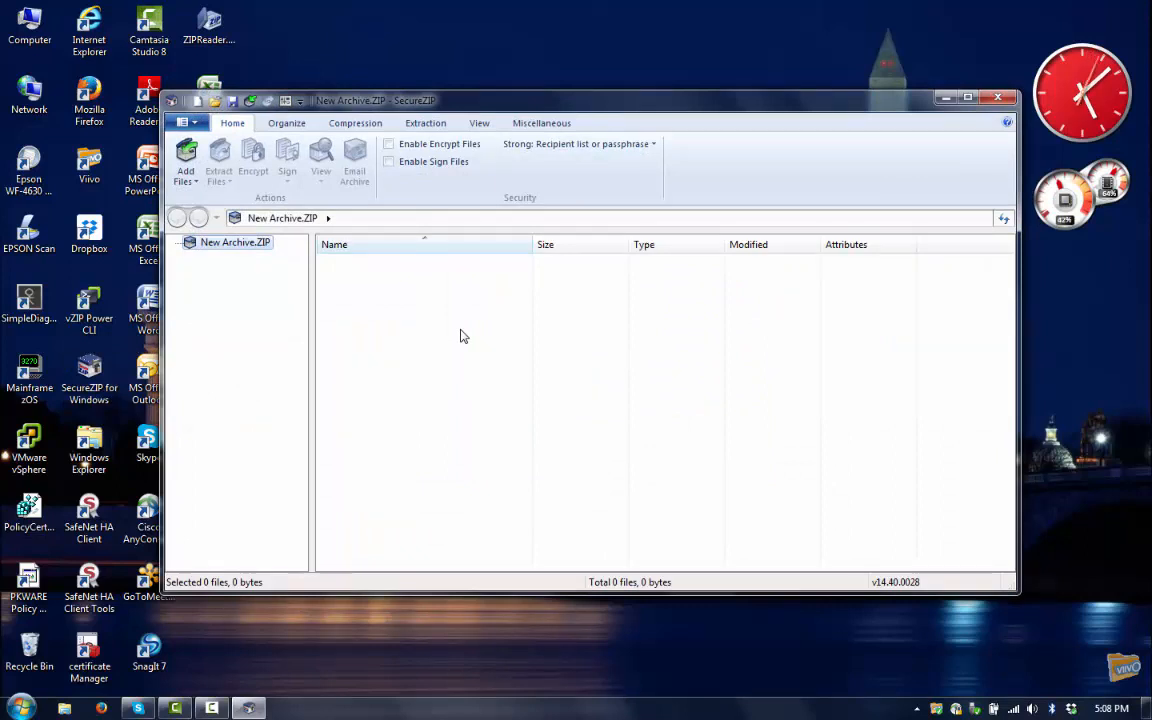
- Add the Monthly Financial Reports - 2014 folder to the new archive
left_click(190, 155)
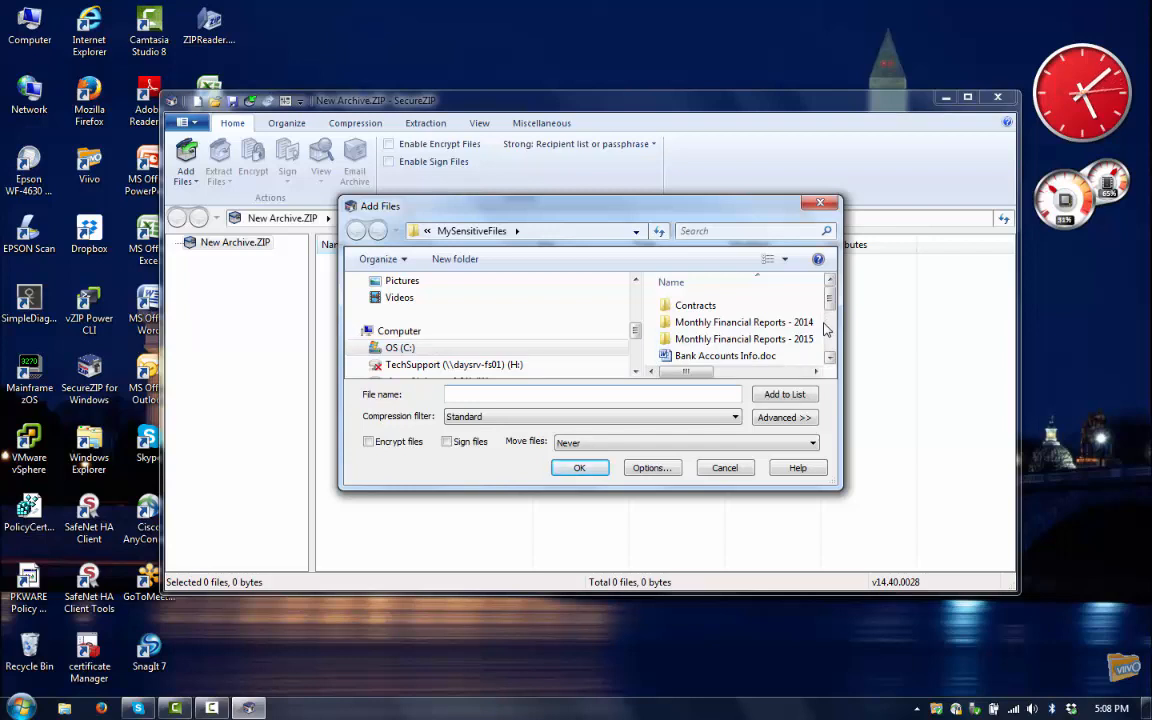
mouse_move(725, 333)
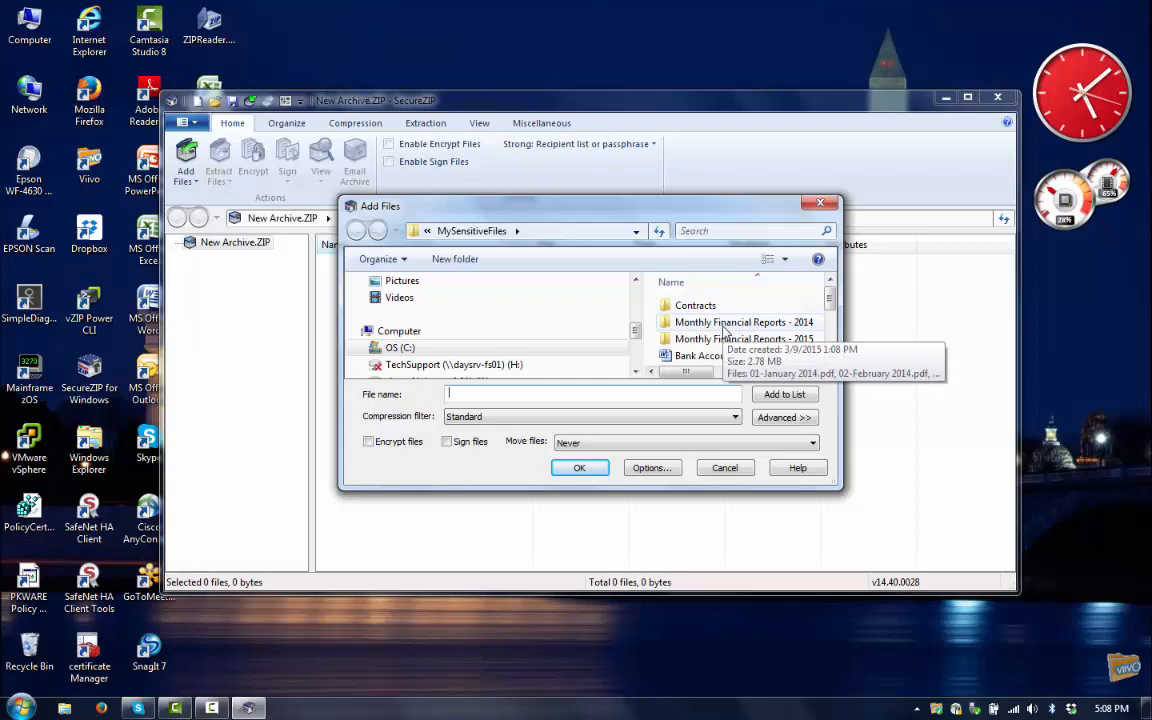
left_click(724, 325)
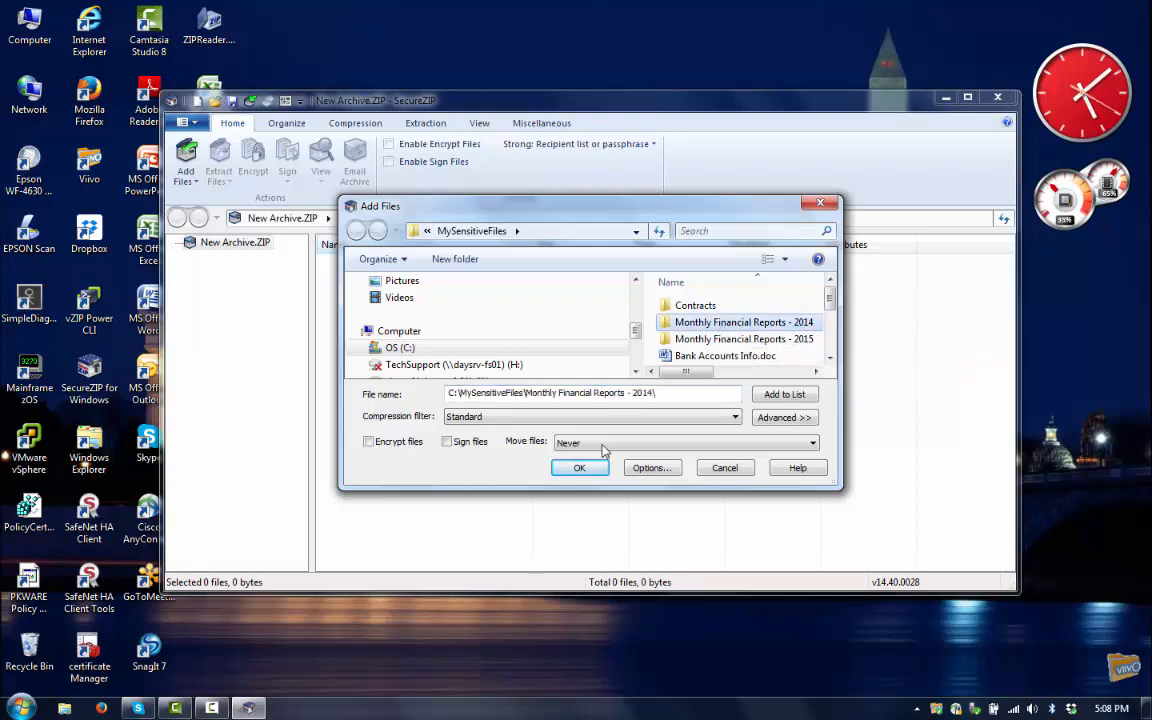
left_click(580, 468)
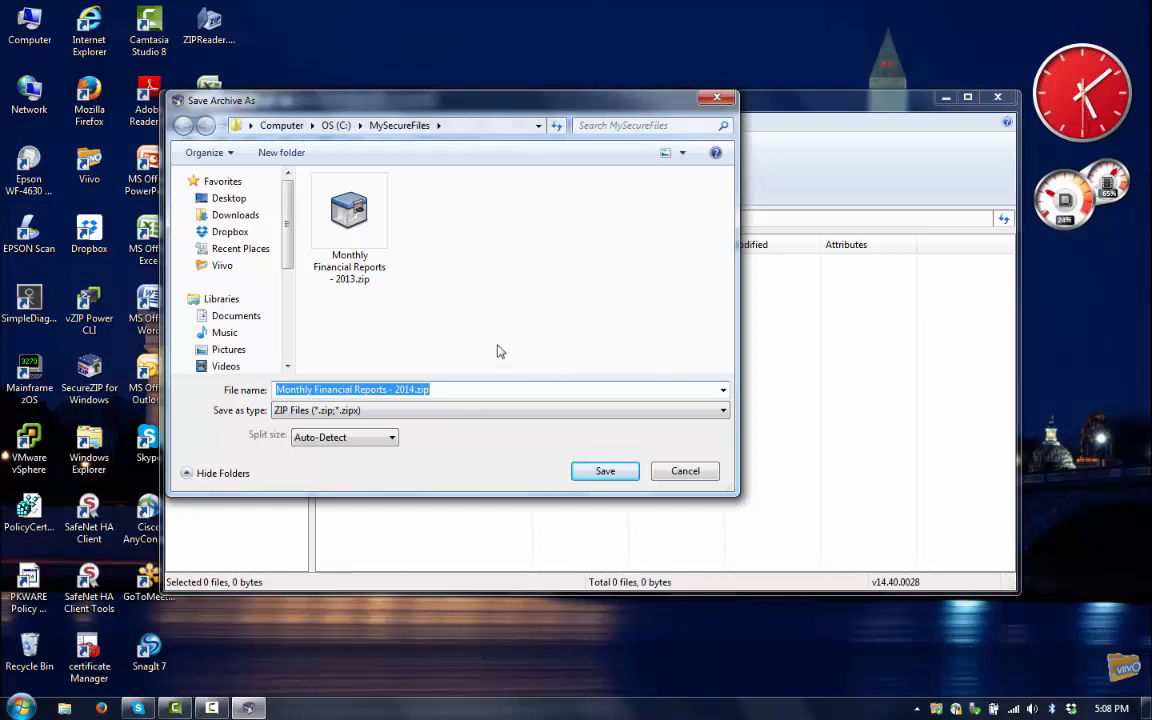
- Save the archive as Monthly Financial Reports - 2014.zip in MySecureFiles
left_click_drag(290, 226, 284, 272)
left_click(191, 311)
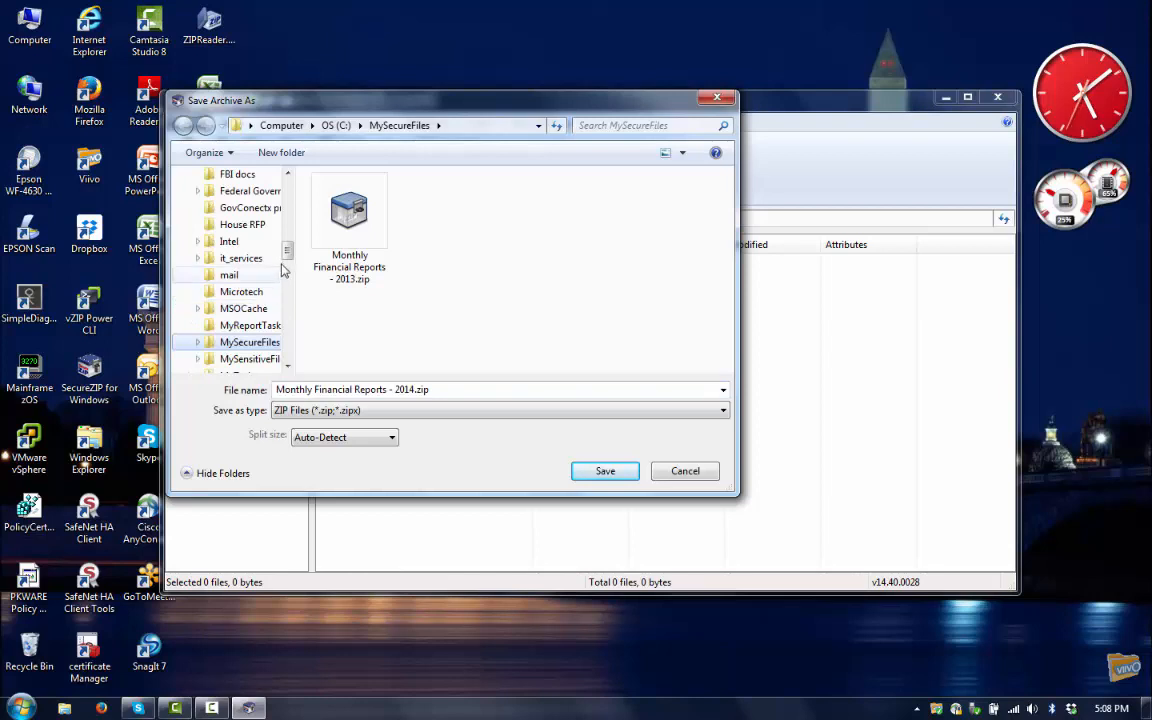
scroll(285, 262, "down", 1)
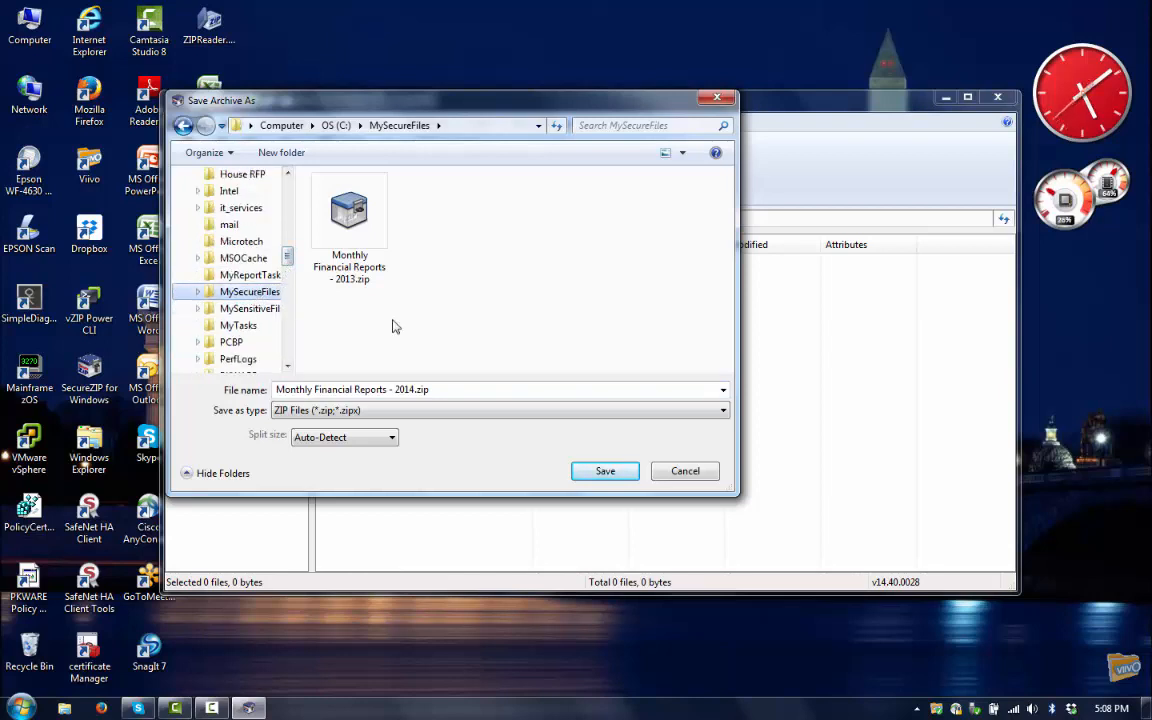
left_click(612, 472)
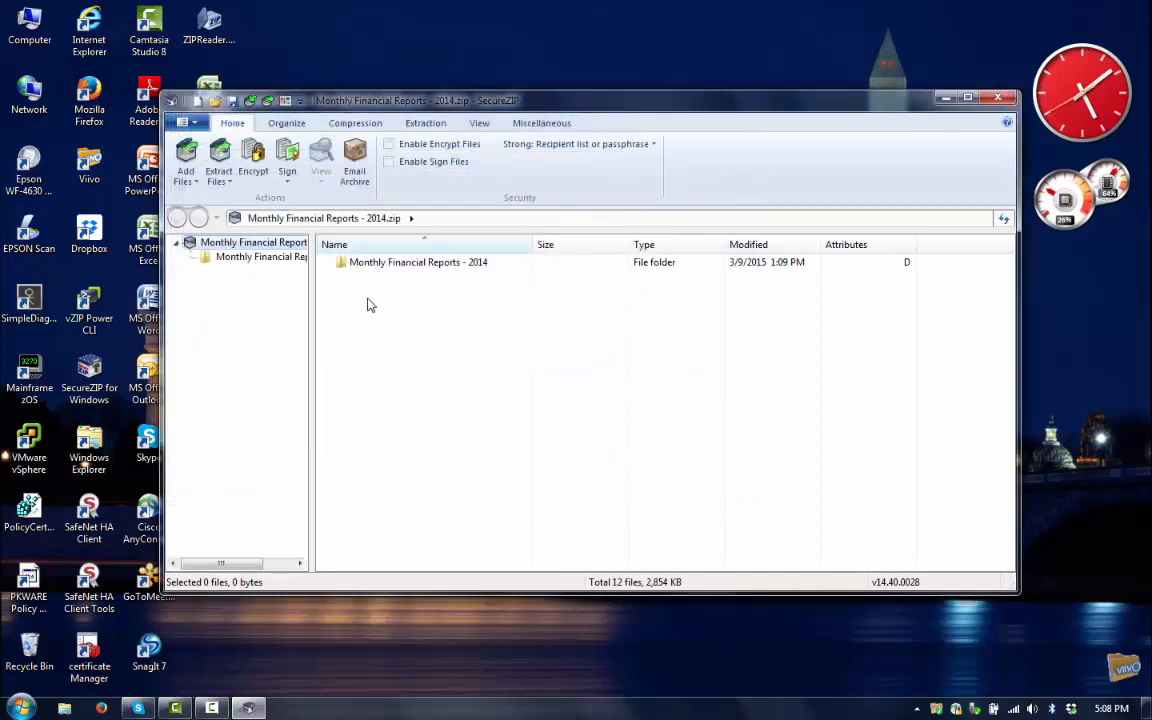
- Open the Monthly Financial Reports - 2014 folder in the archive to list its twelve PDF reports
double_click(342, 264)
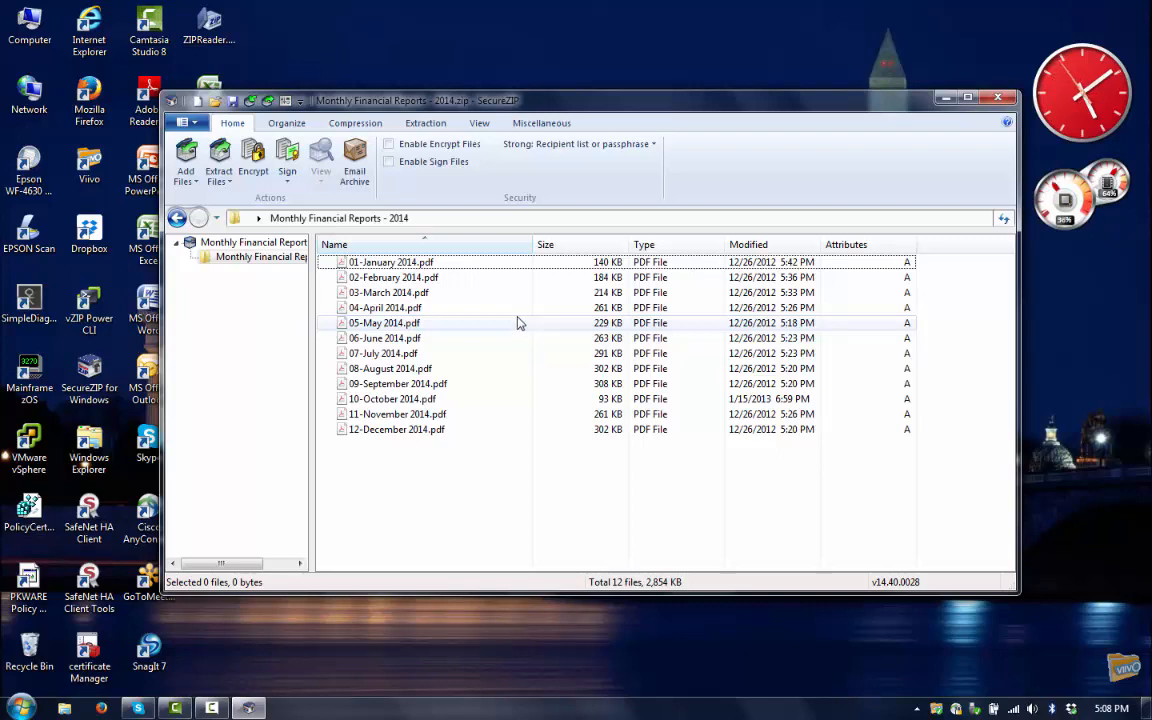
left_click(254, 158)
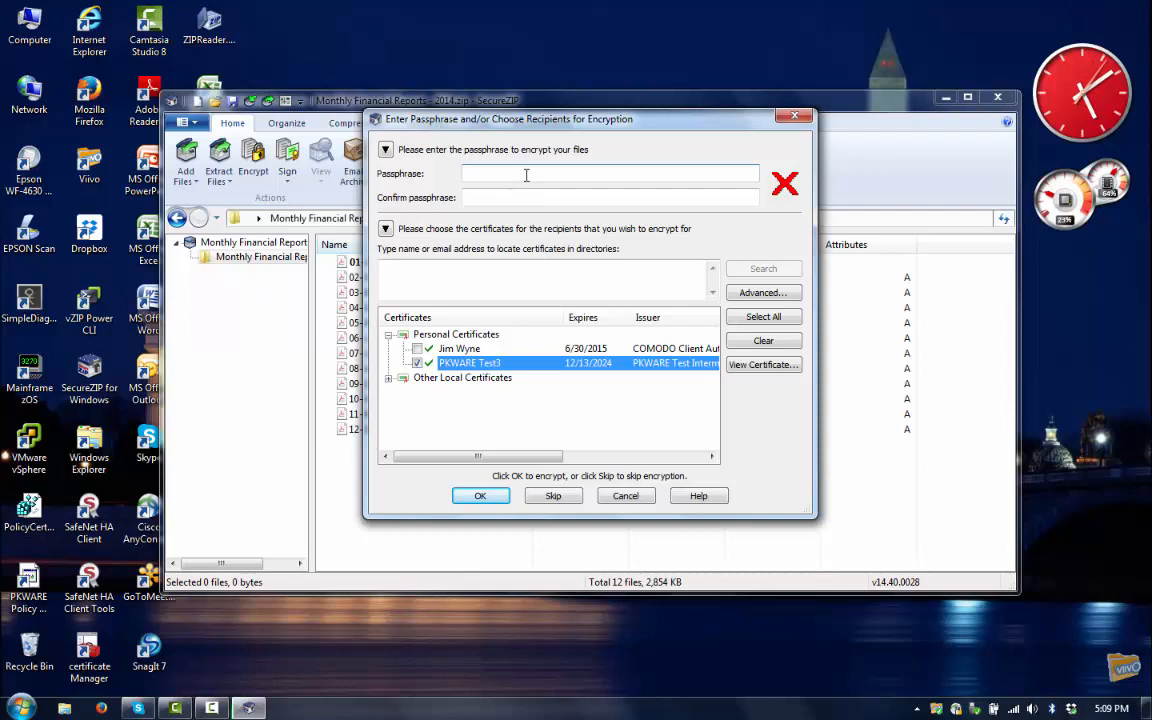
- Enter the encryption passphrase and confirm it
type("p")
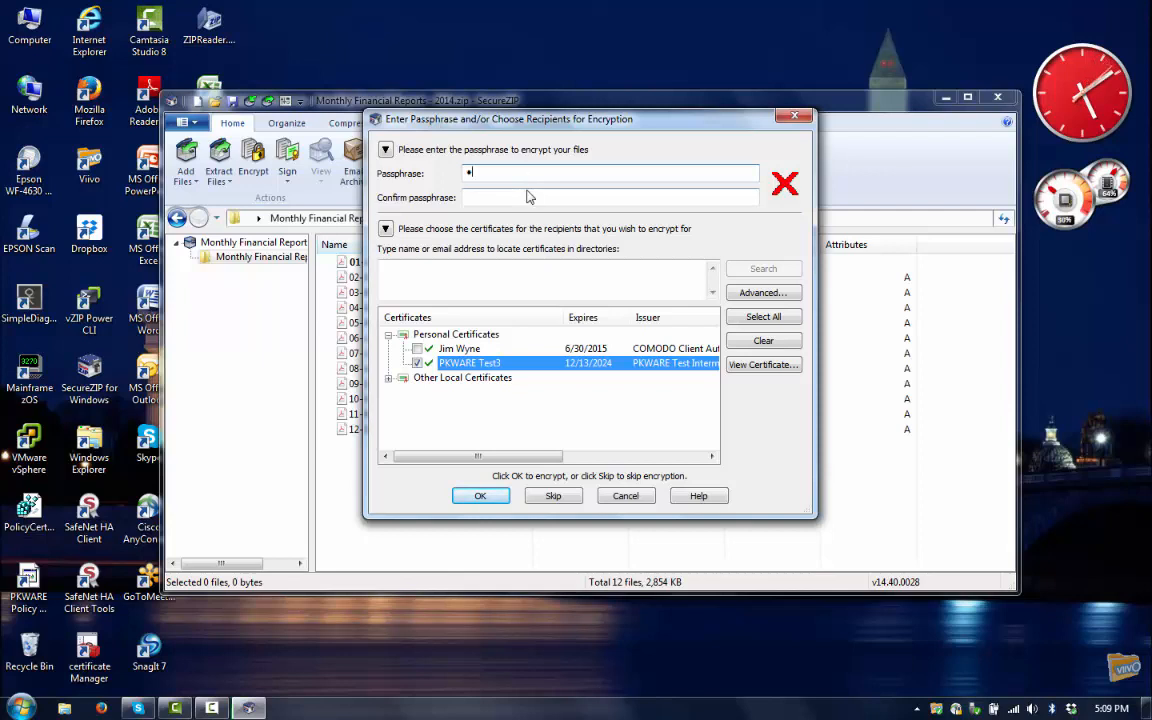
type("ad1")
key("Tab")
type("password1")
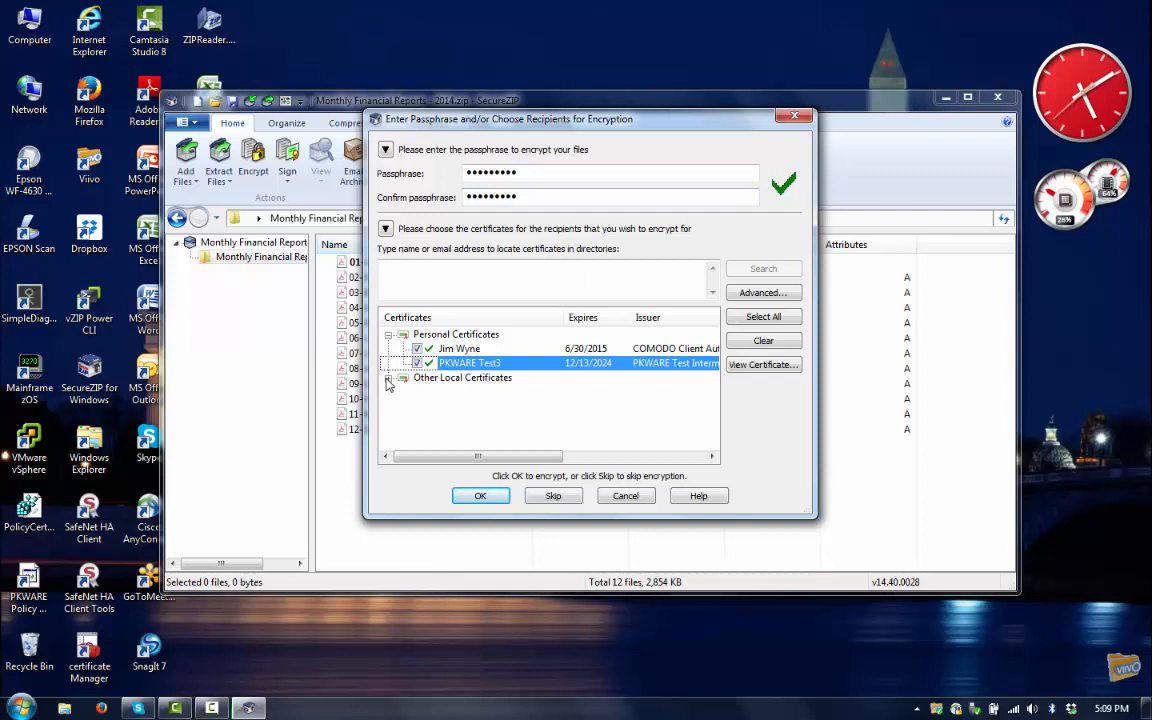
- Tick three recipient certificates under Other Local Certificates and apply the encryption
left_click(388, 379)
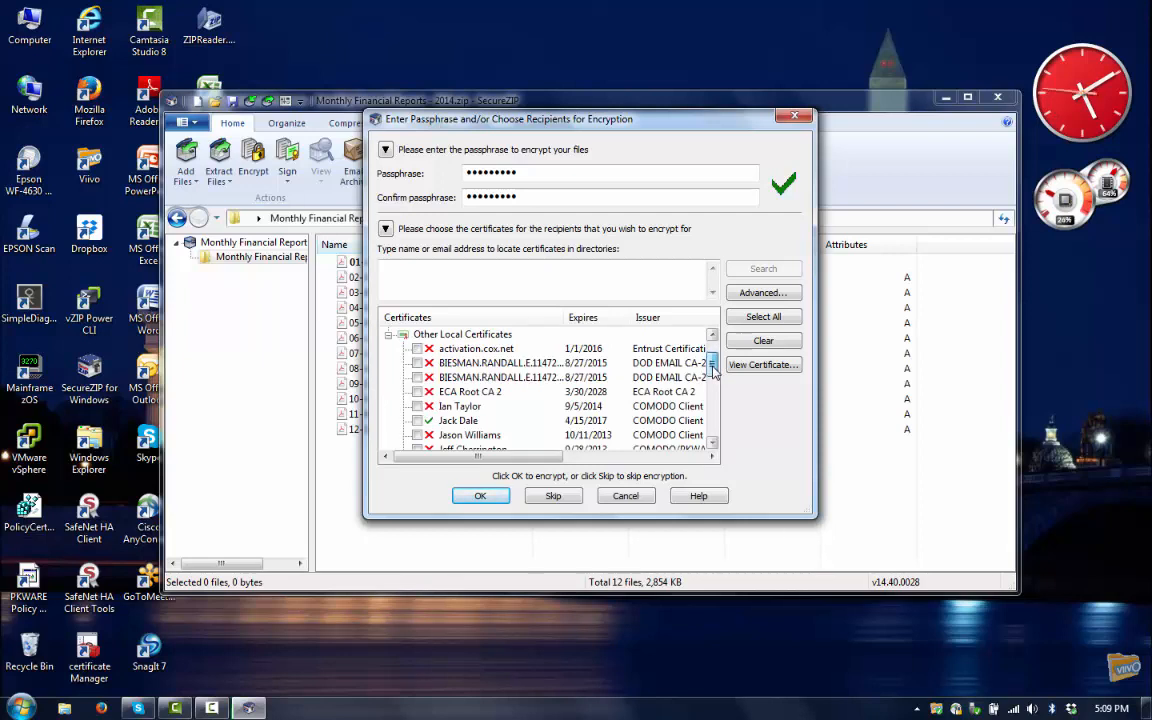
left_click(417, 420)
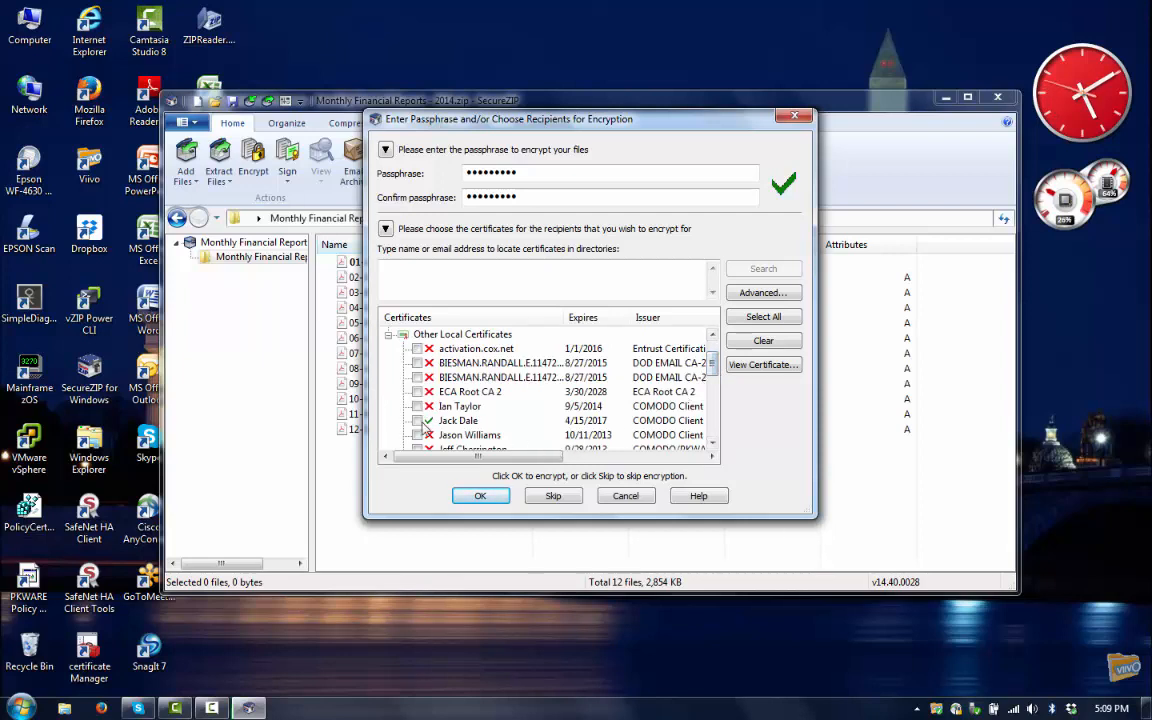
left_click_drag(714, 368, 714, 393)
left_click(417, 377)
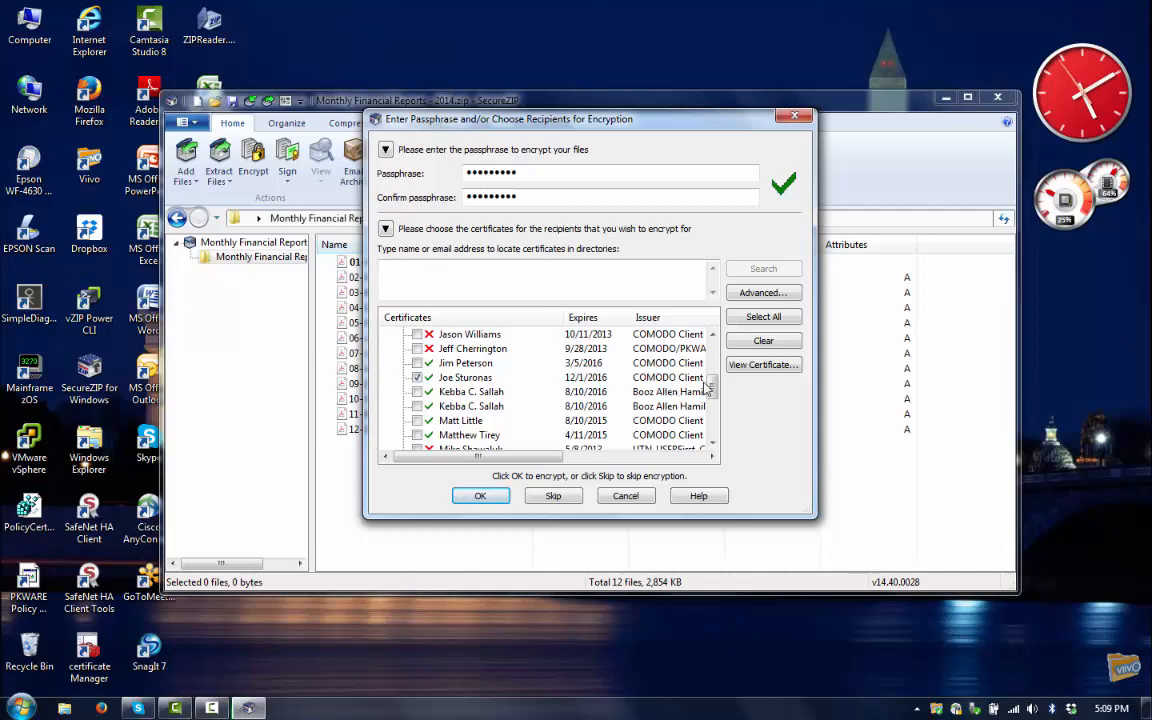
left_click_drag(714, 391, 714, 415)
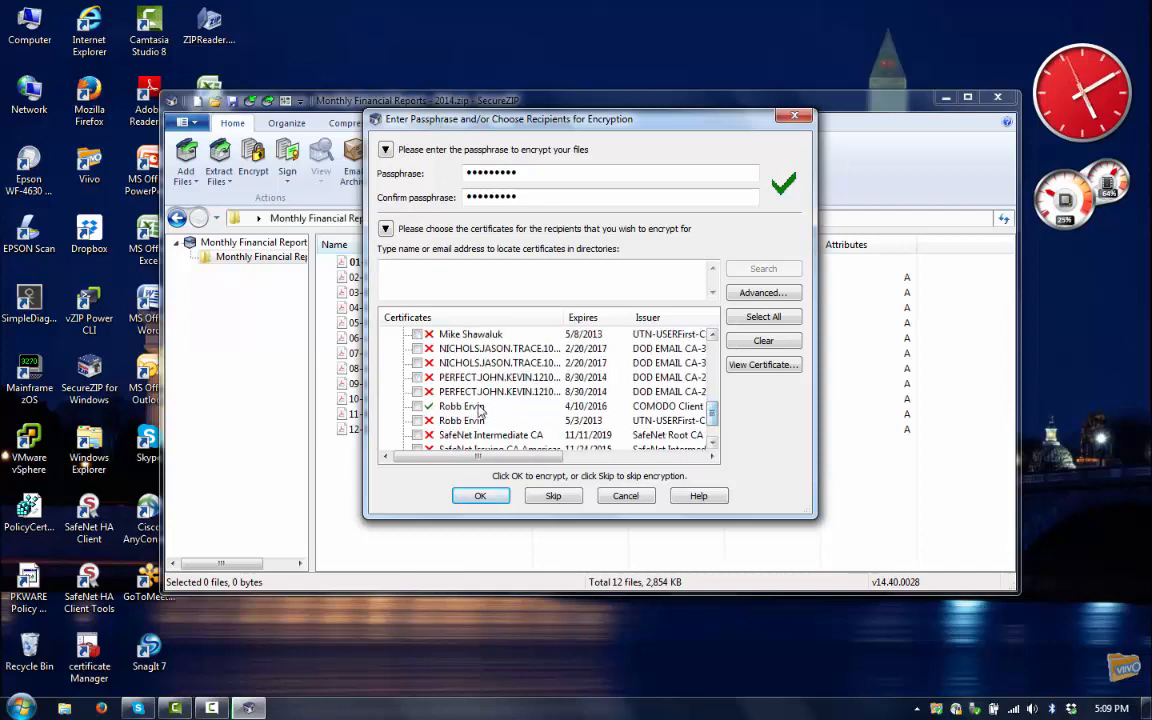
left_click(417, 406)
left_click(481, 496)
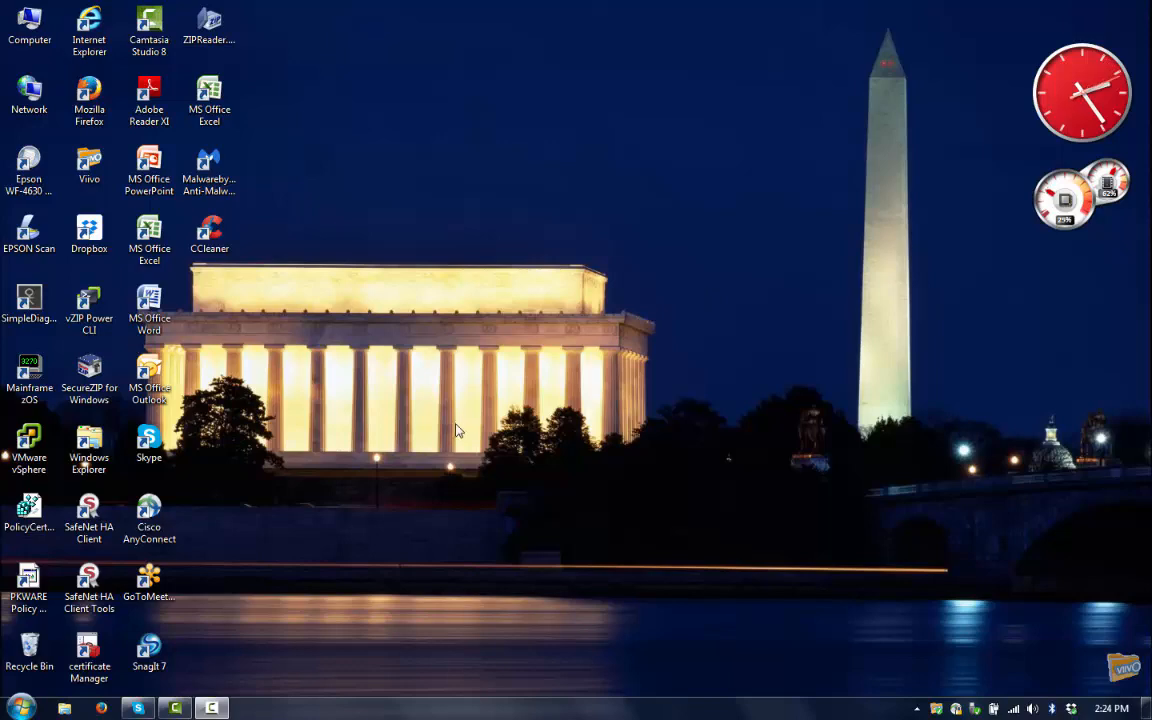
- Launch SecureZIP and add the Monthly Financial Reports - 2014 folder to a new archive
double_click(89, 375)
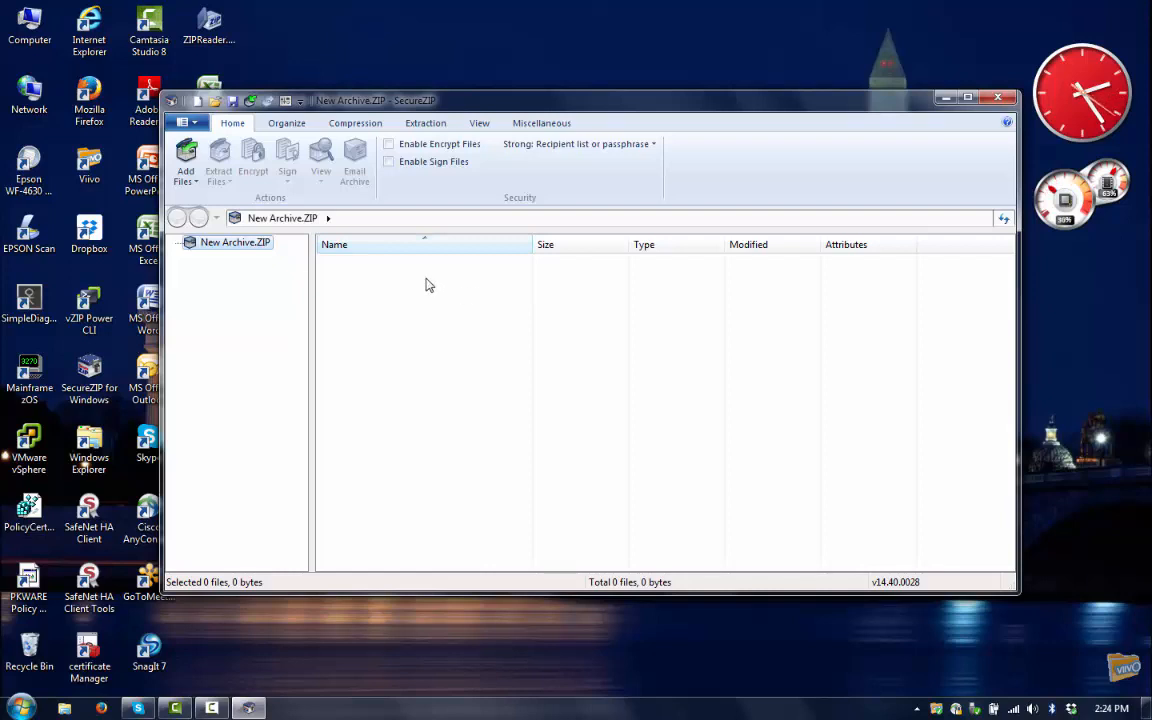
left_click(188, 162)
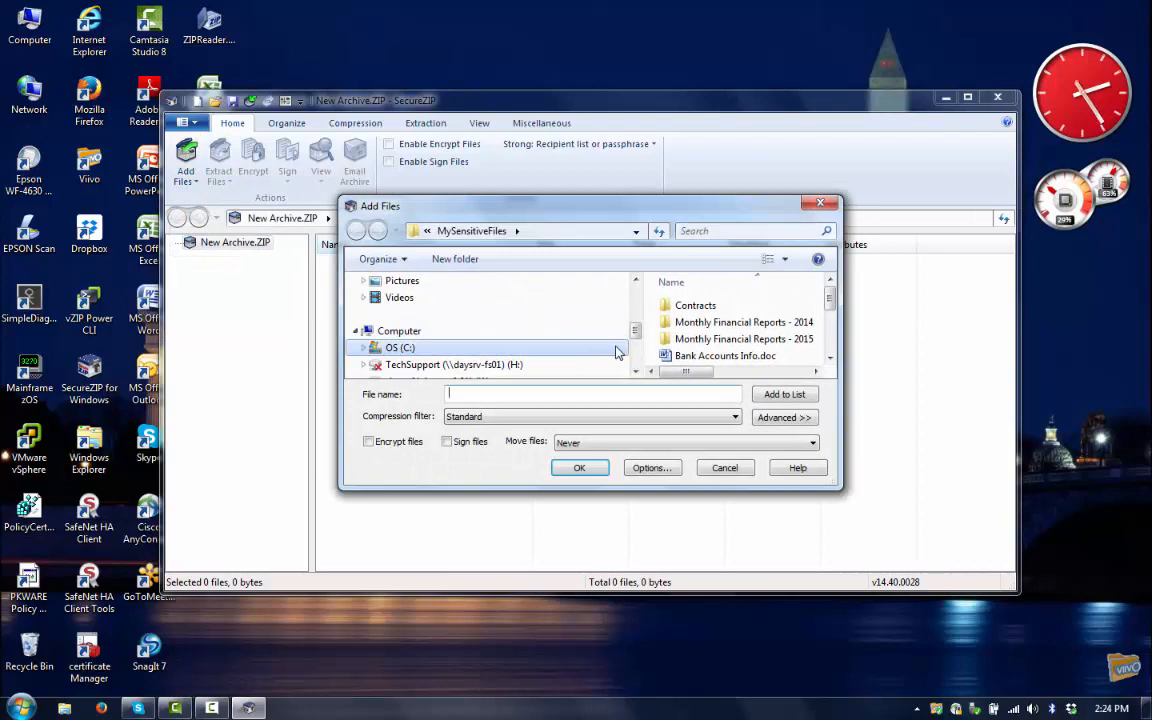
left_click(733, 325)
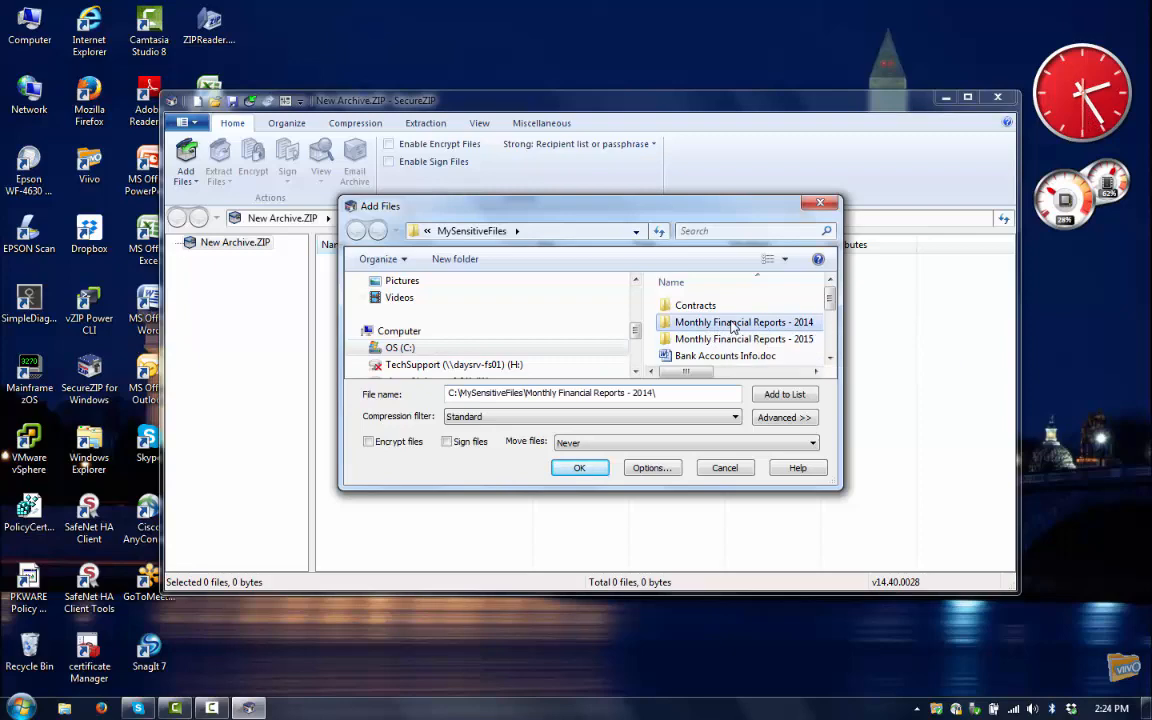
left_click(594, 470)
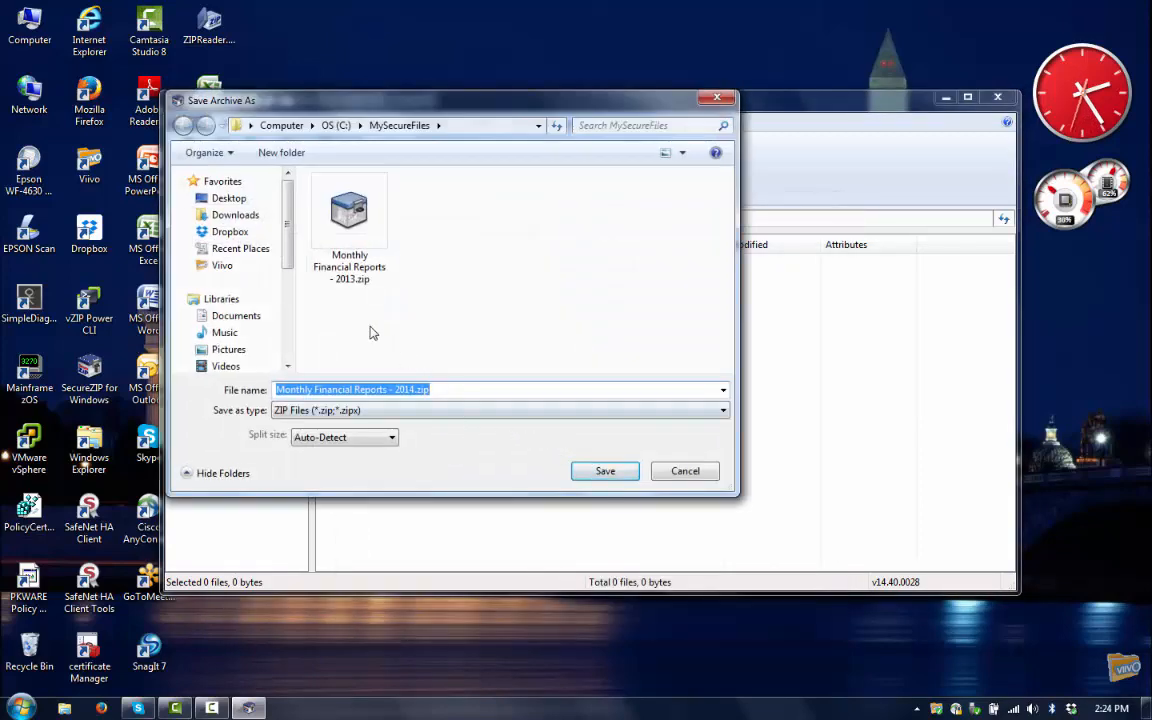
- Save the archive as Monthly Financial Reports - 2014.zip in C:\MySecureFiles
scroll(230, 366, "down", 2)
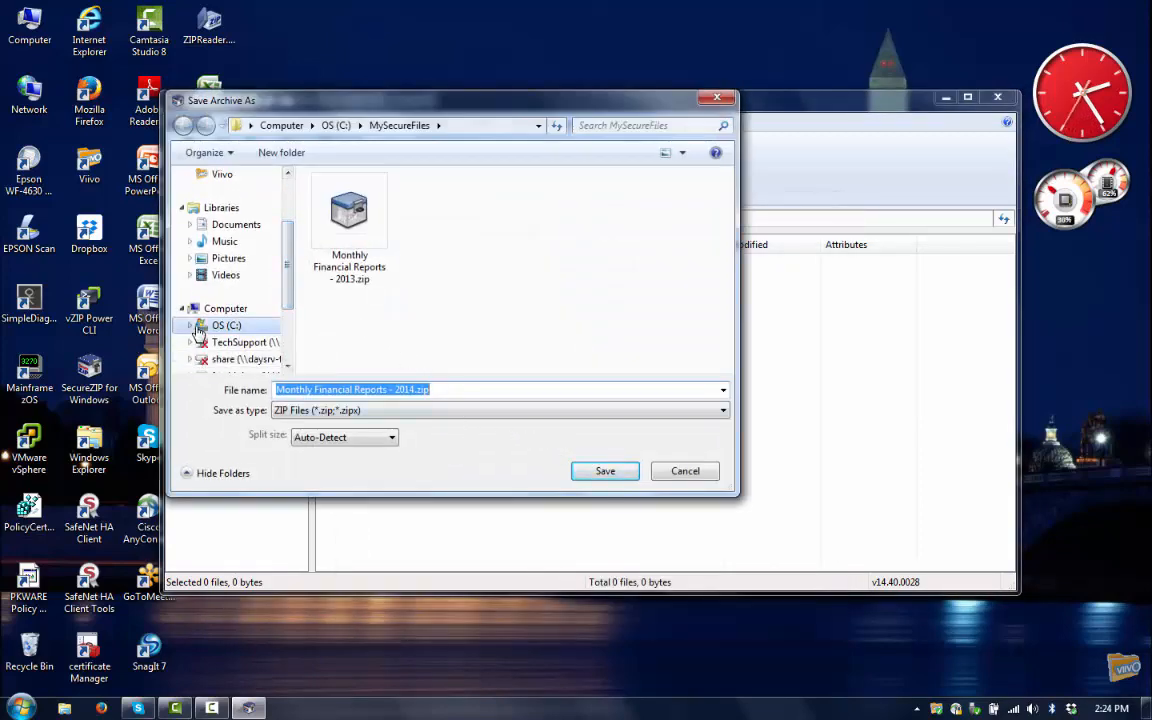
left_click(224, 325)
scroll(287, 320, "down", 2)
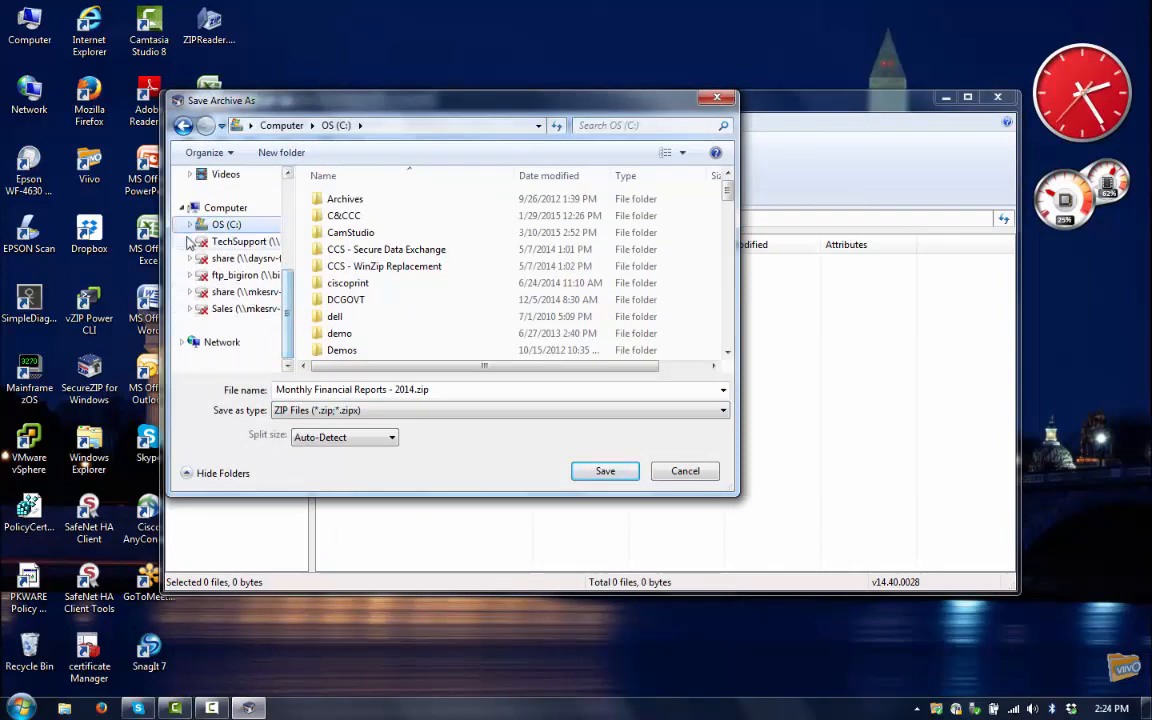
scroll(280, 310, "up", 3)
scroll(285, 217, "down", 5)
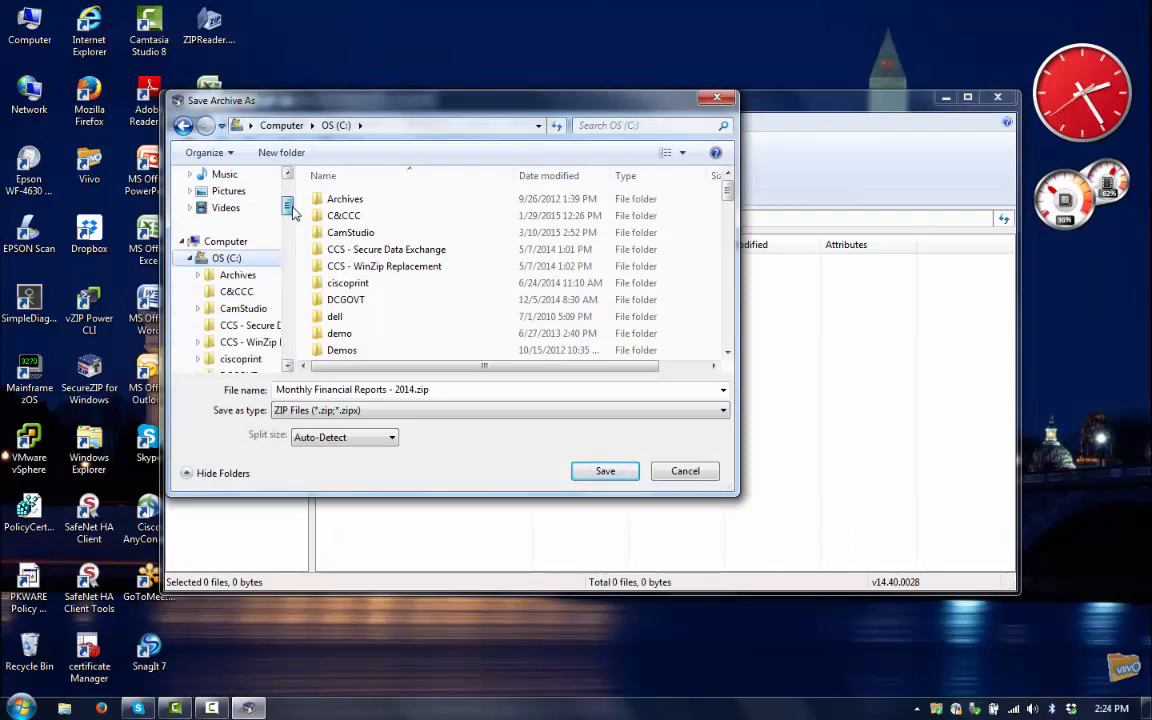
scroll(283, 262, "down", 2)
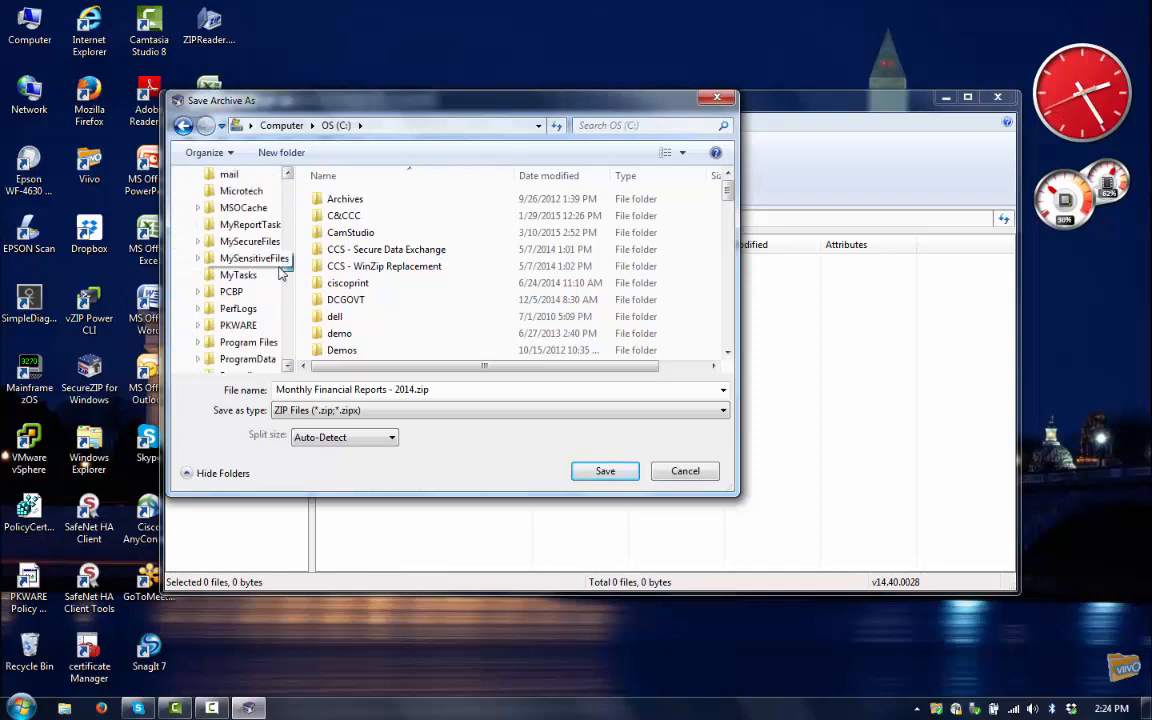
left_click(250, 241)
left_click(620, 473)
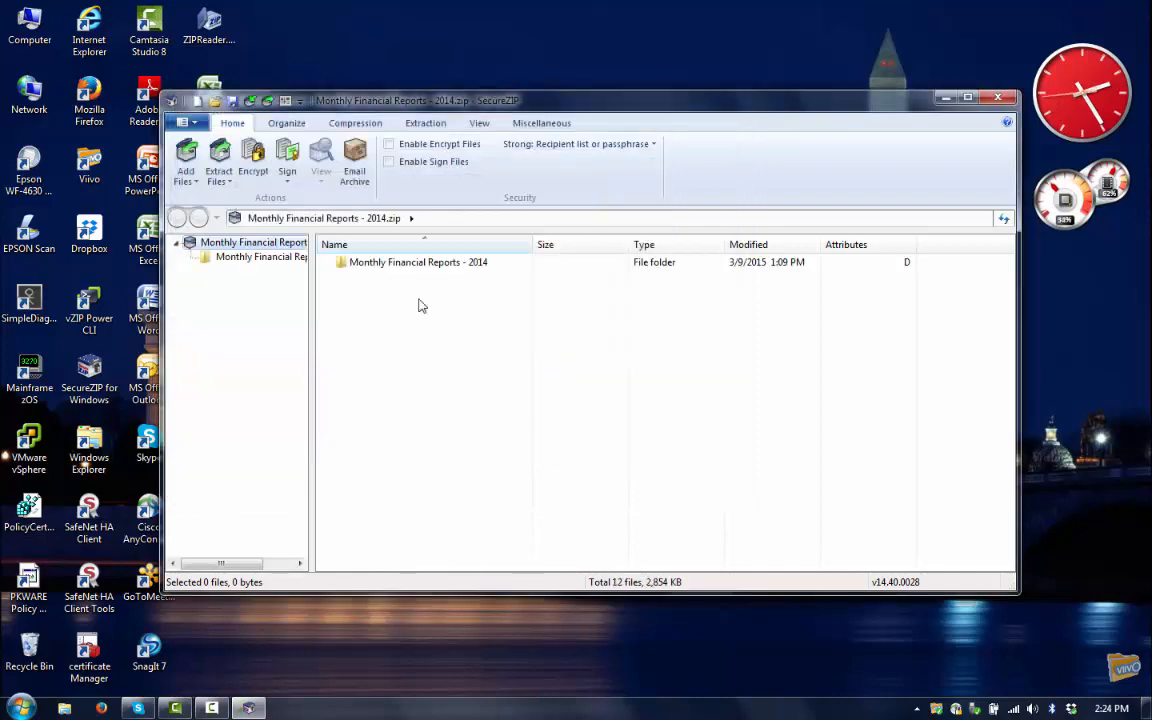
- Start encryption and enter a matching passphrase in both passphrase fields
left_click(253, 158)
left_click(515, 177)
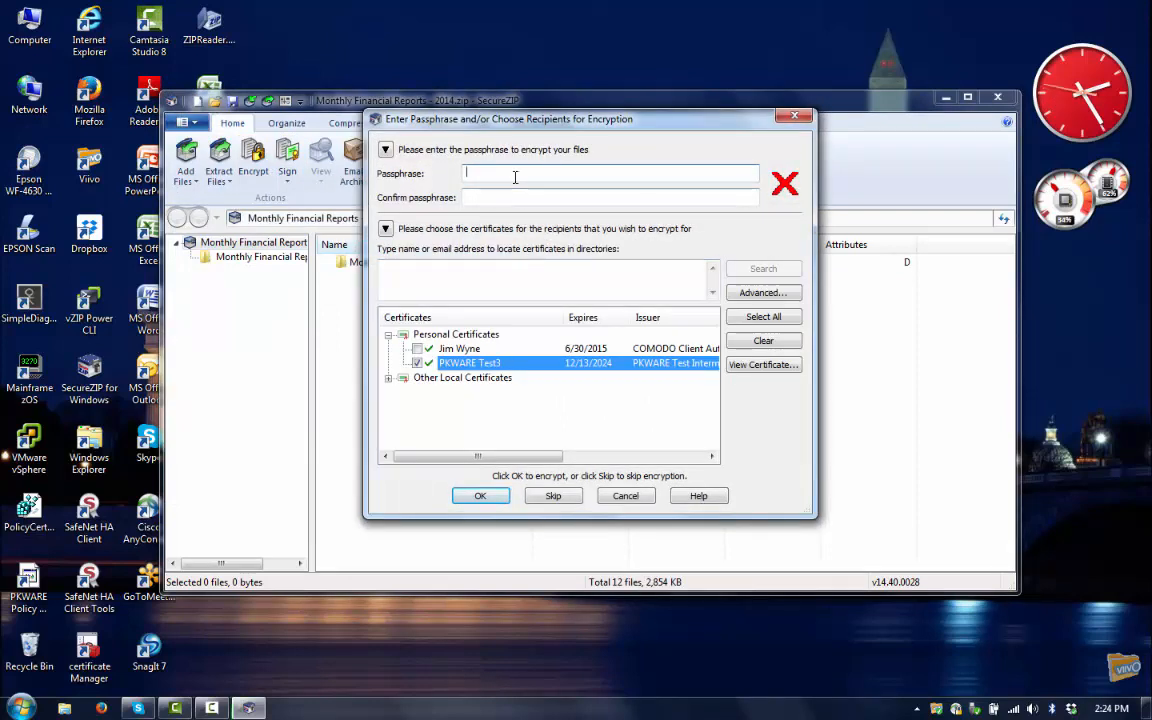
type("••••")
type("••")
key("Tab")
type("••••")
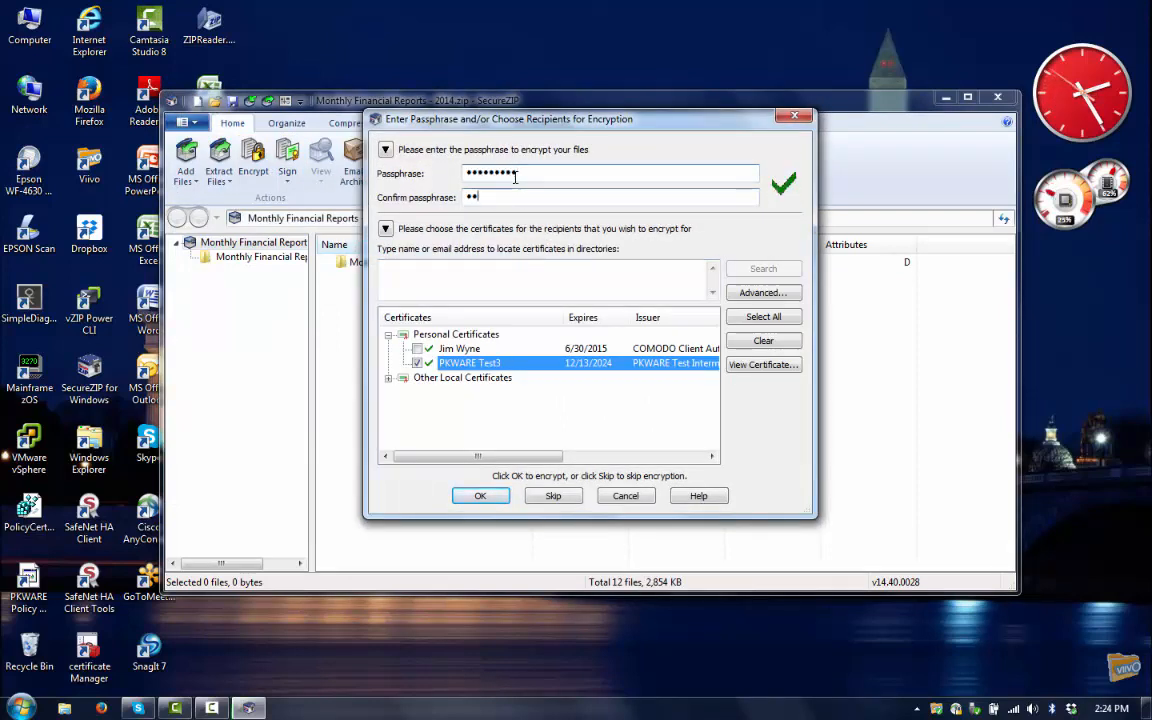
type("•••••")
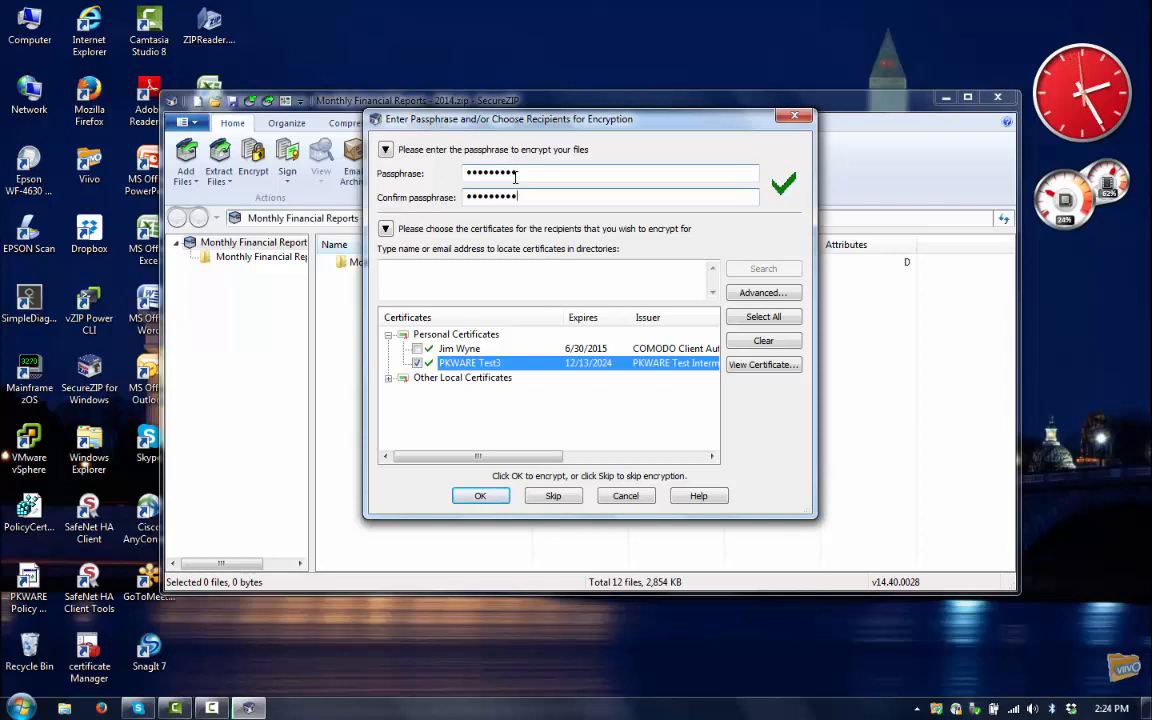
left_click(535, 280)
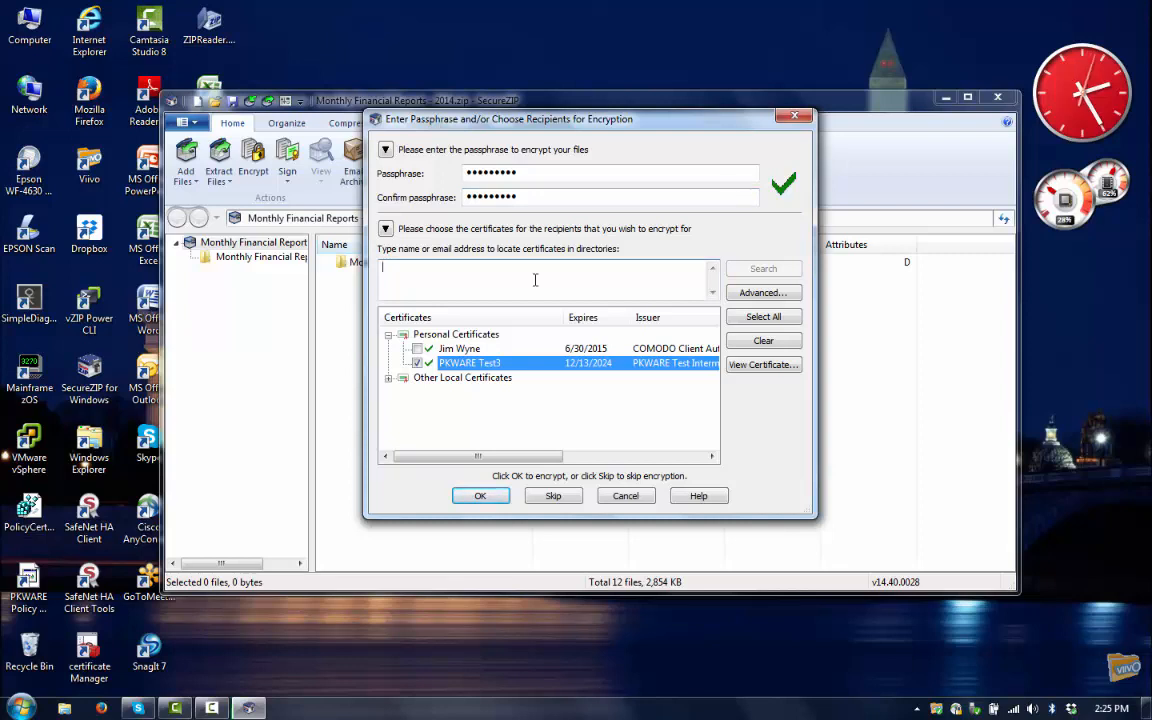
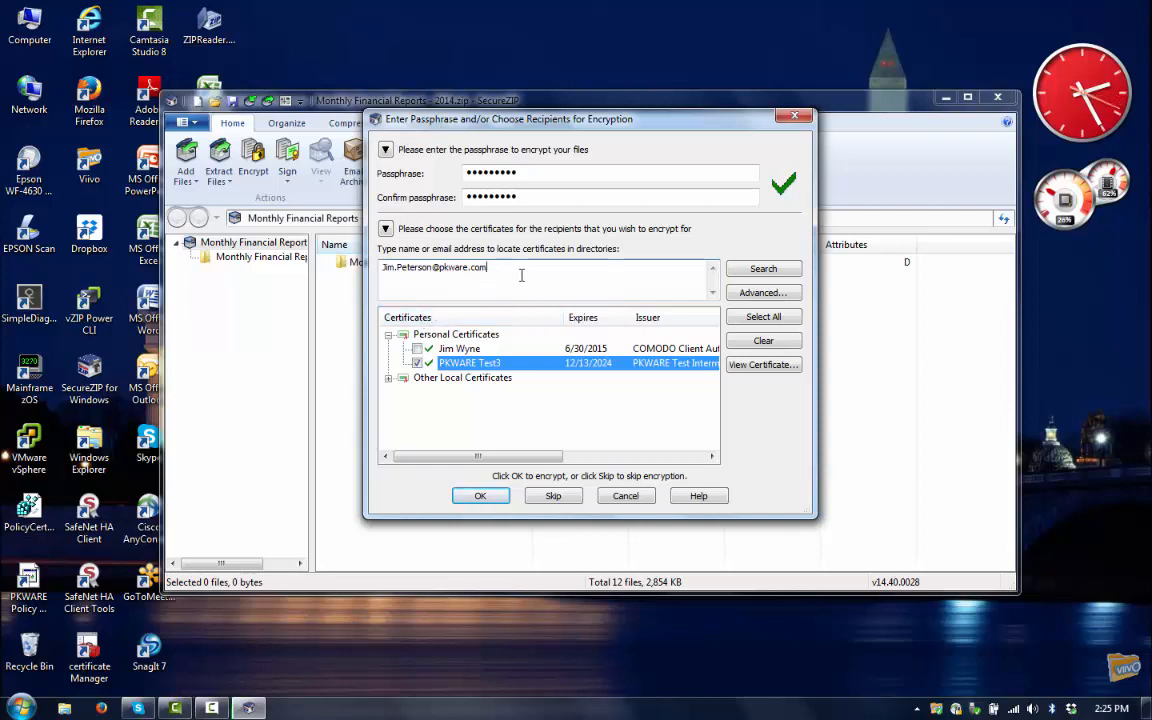
- Add the certificate found by searching the recipient's e-mail plus a personal certificate, then encrypt
left_click(760, 270)
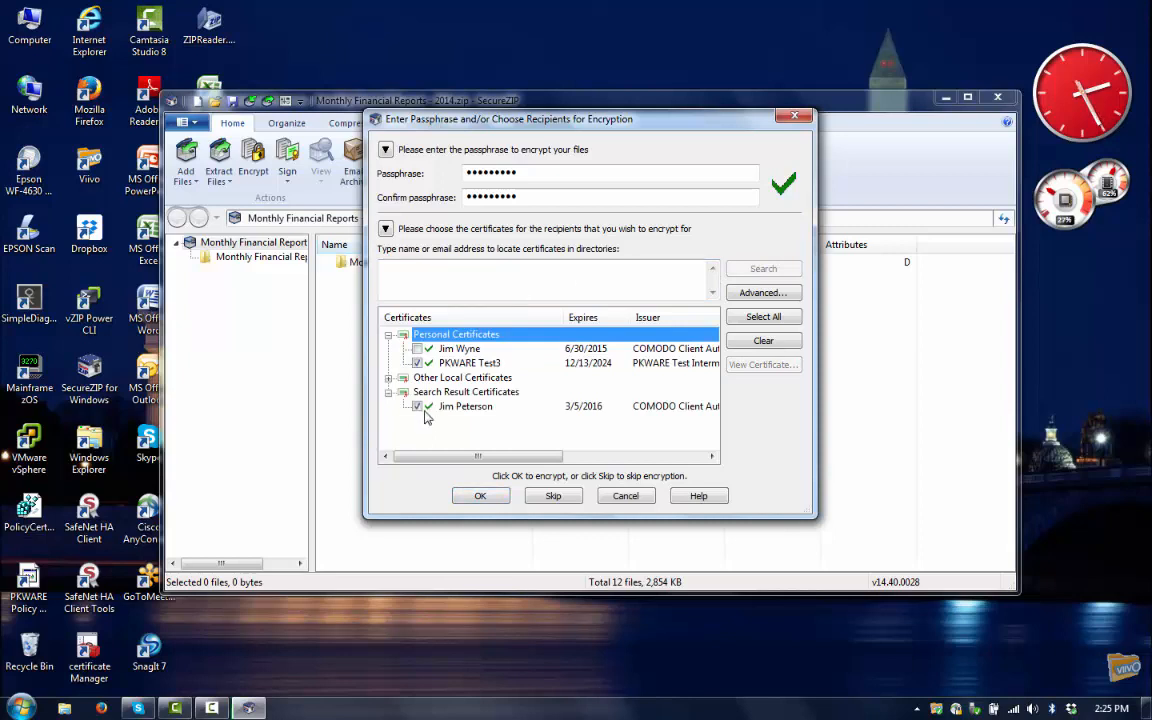
left_click(417, 348)
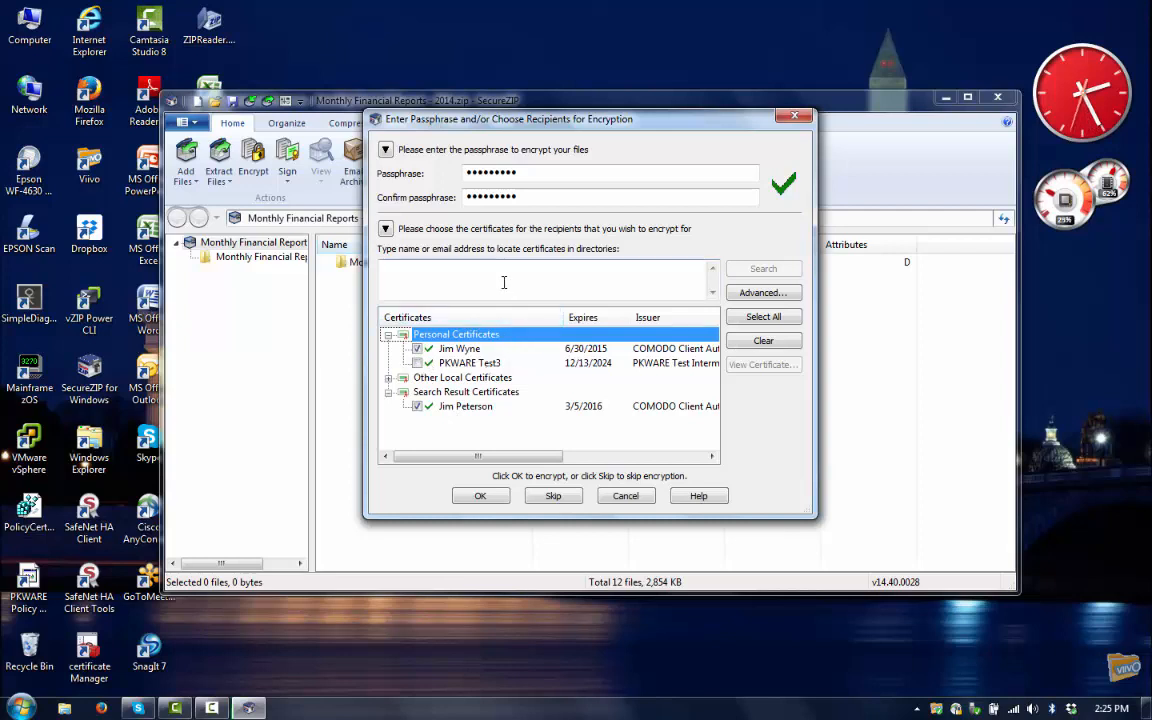
left_click(479, 495)
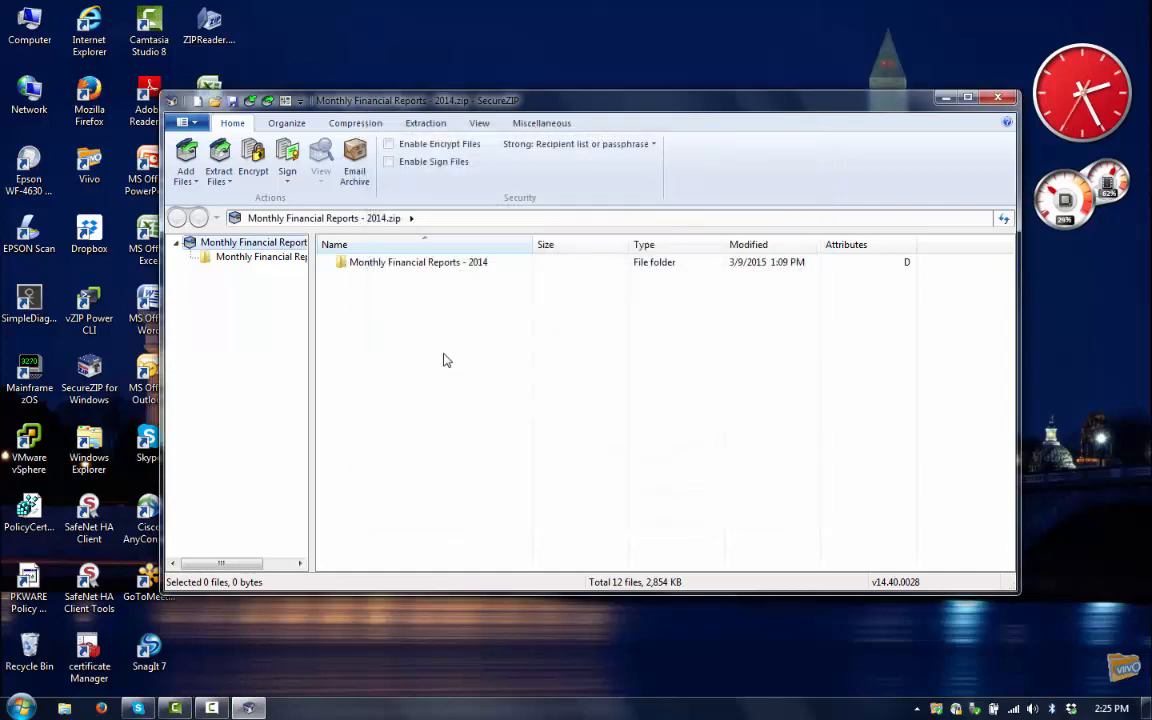
- Open the Monthly Financial Reports - 2014 folder to show its 12 encrypted PDFs
double_click(366, 264)
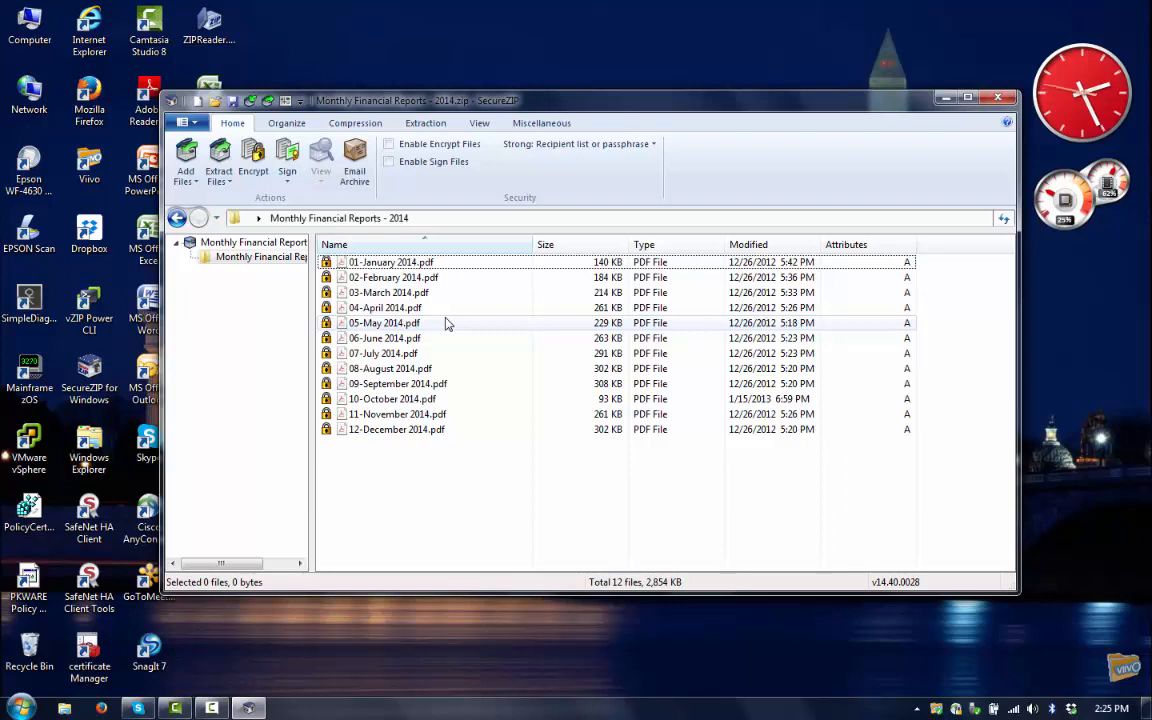
- View the Security > Certificate Stores page in the SecureZIP options
left_click(194, 123)
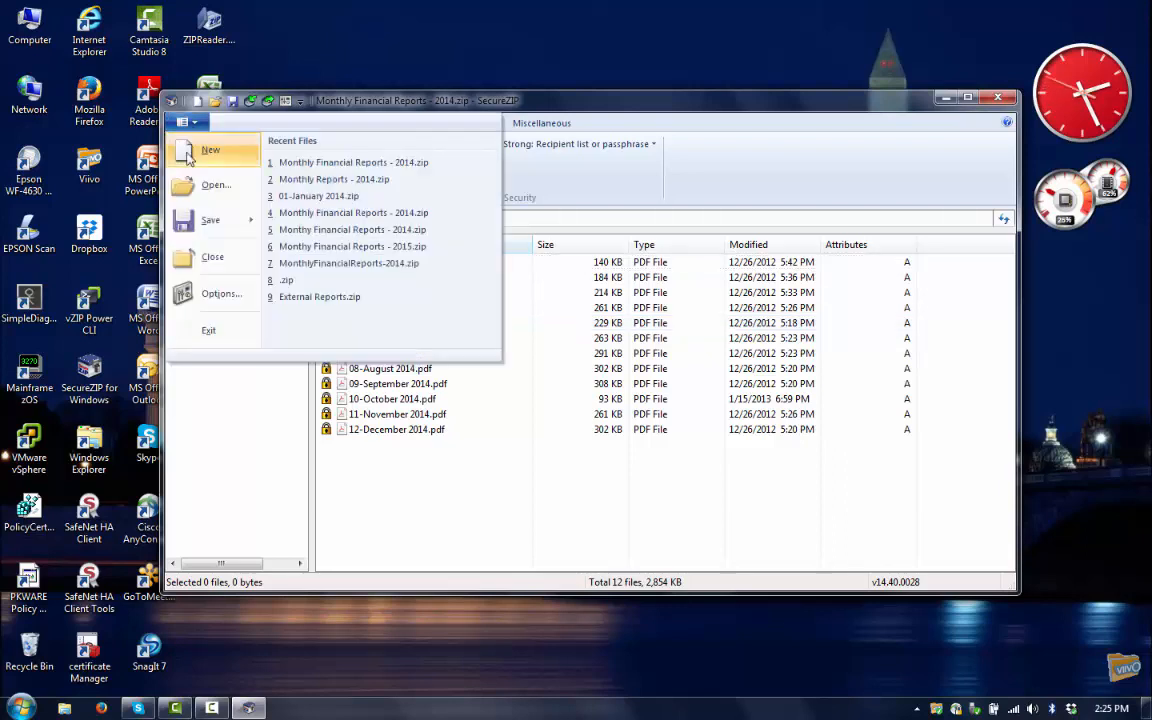
left_click(216, 296)
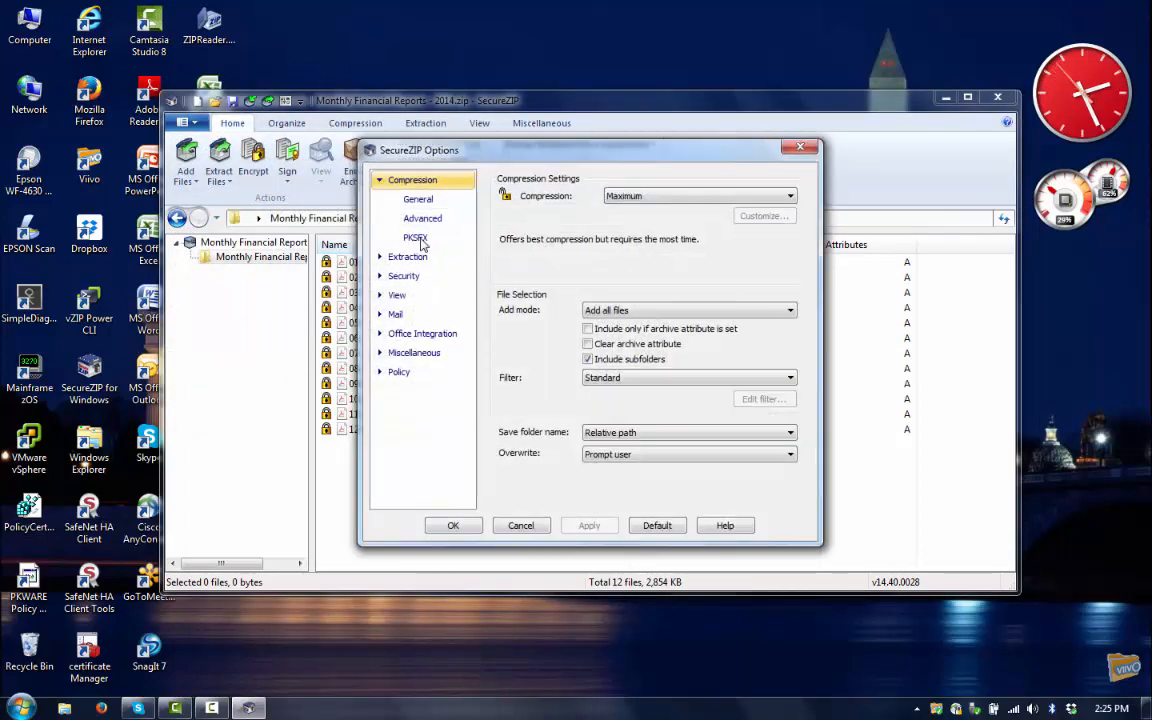
left_click(380, 276)
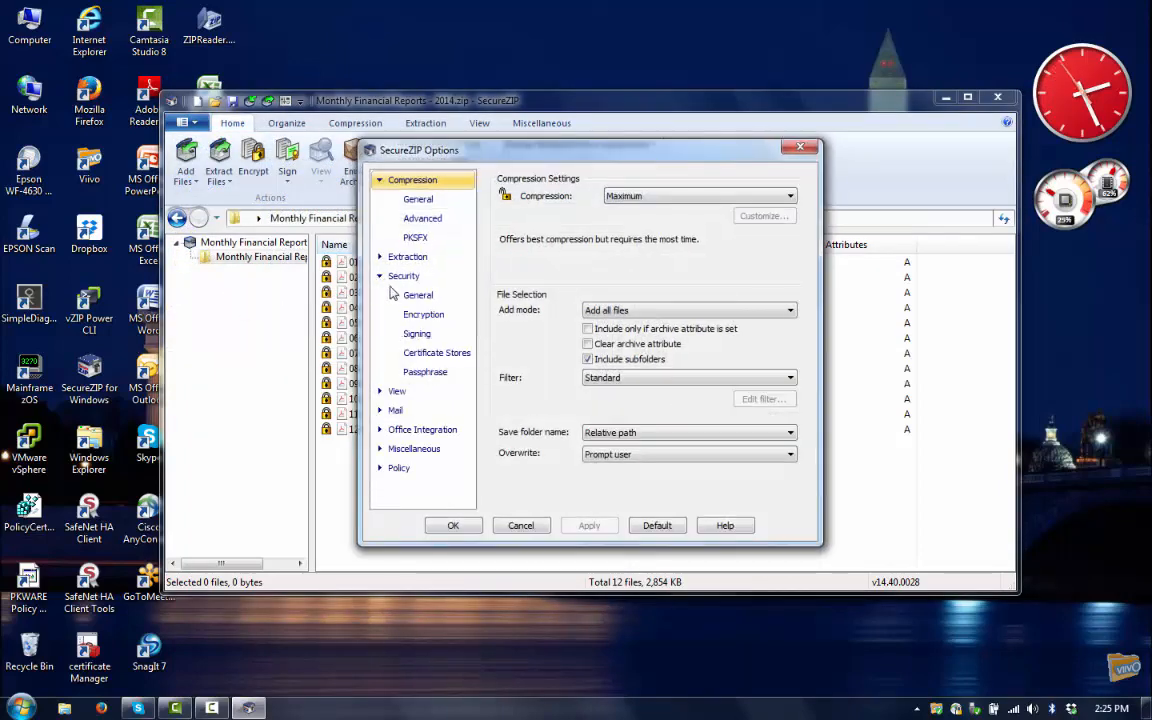
left_click(436, 355)
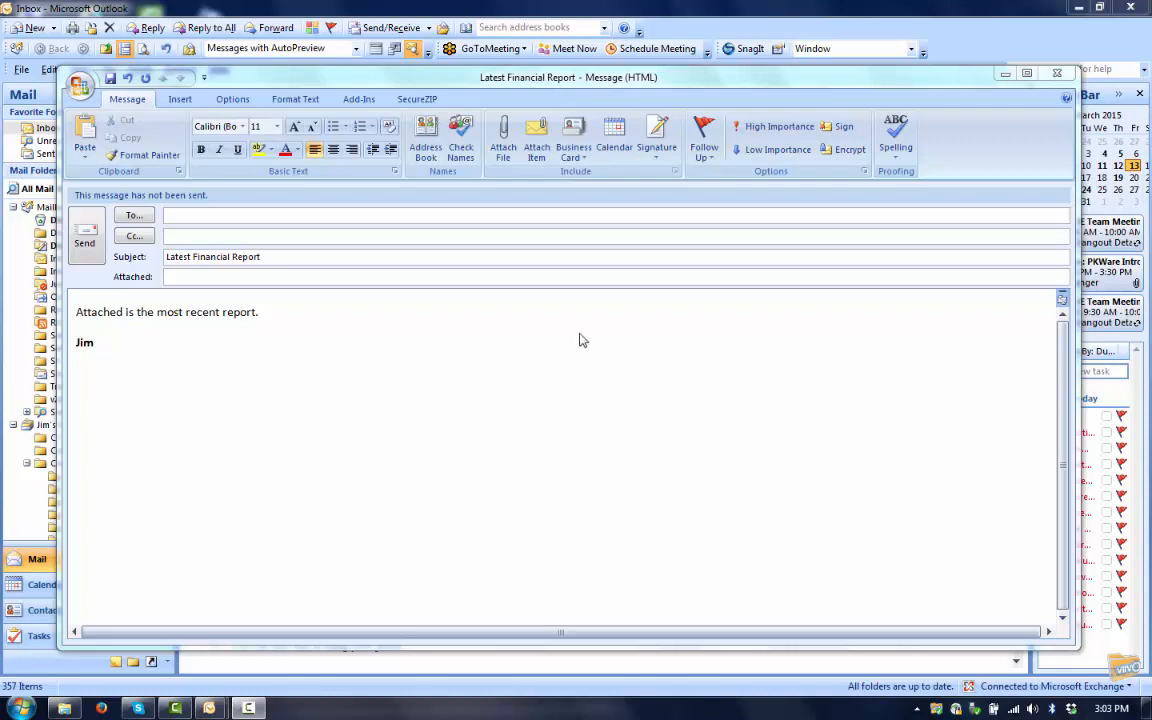
- Address the message to two recipients chosen from autocomplete suggestions
left_click(323, 219)
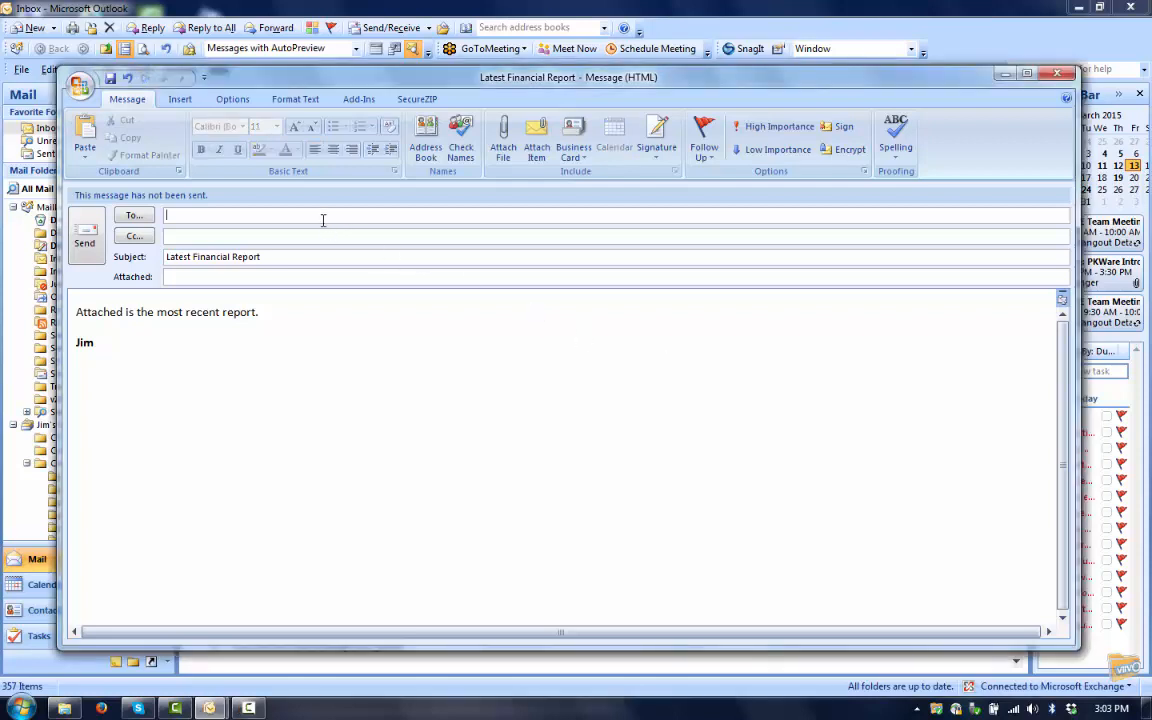
type("r")
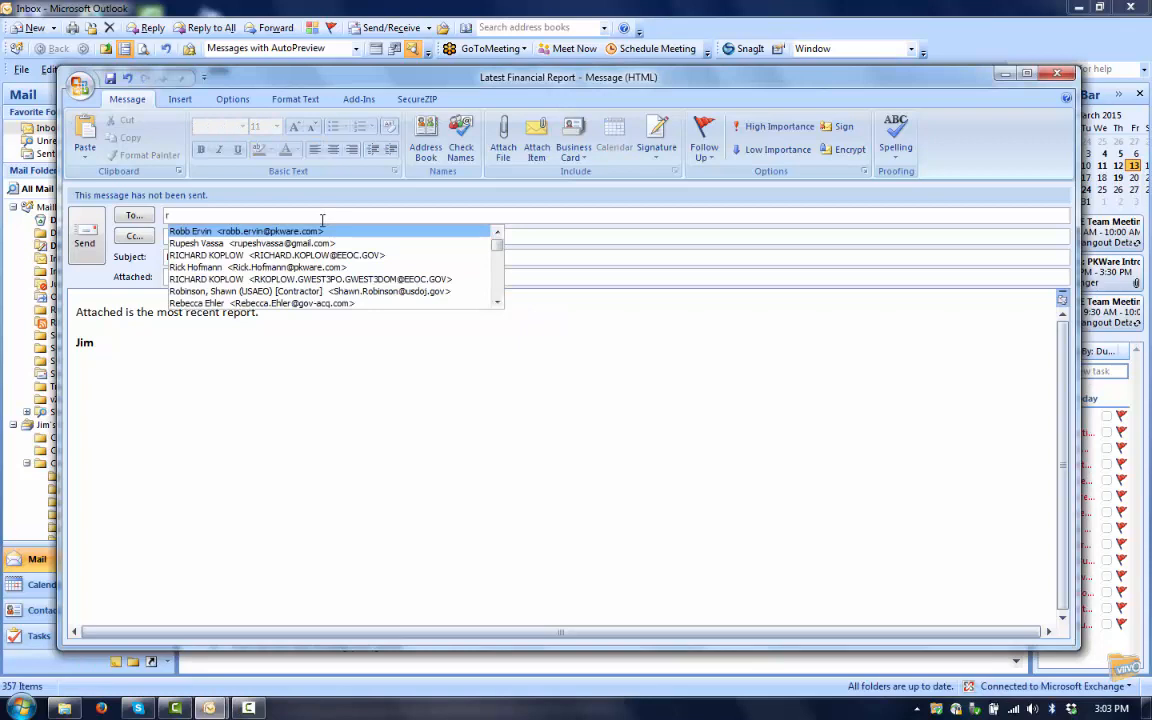
key("Return")
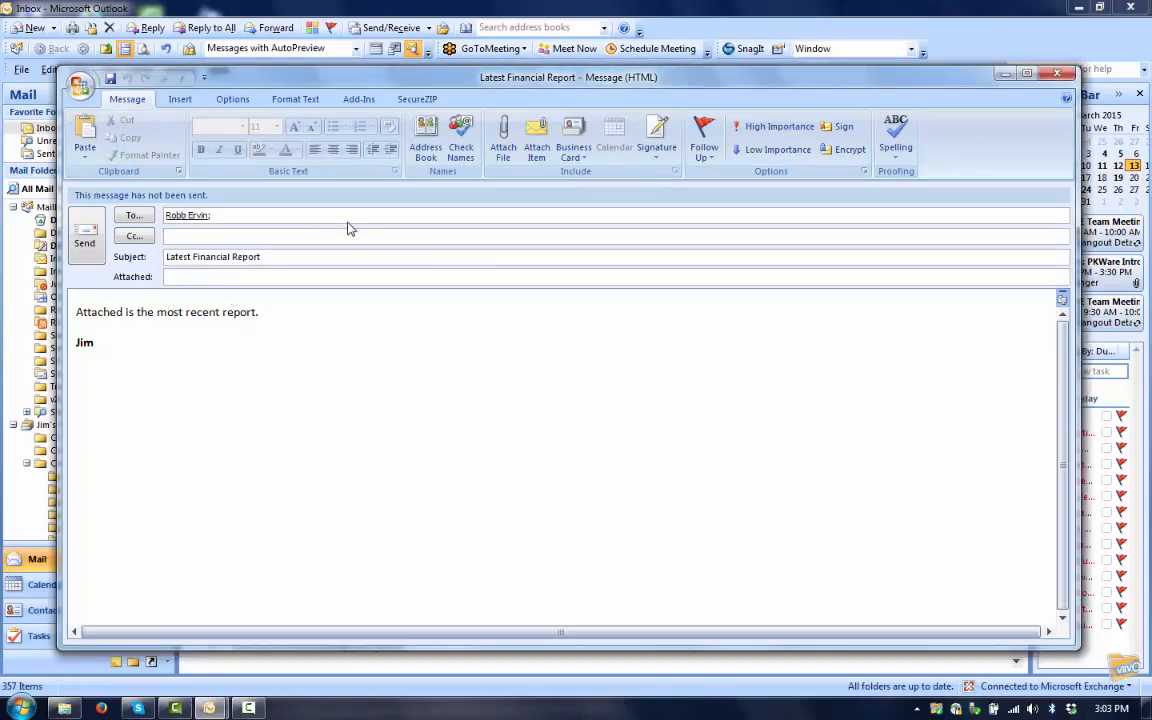
type("jo")
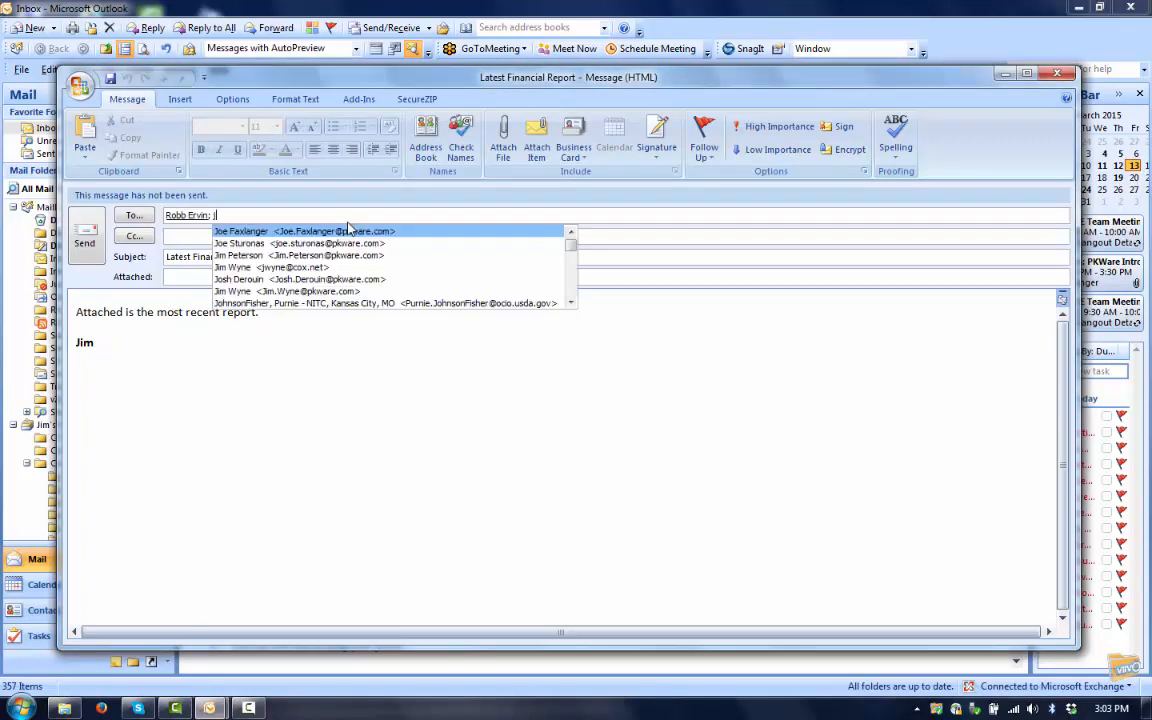
left_click(343, 246)
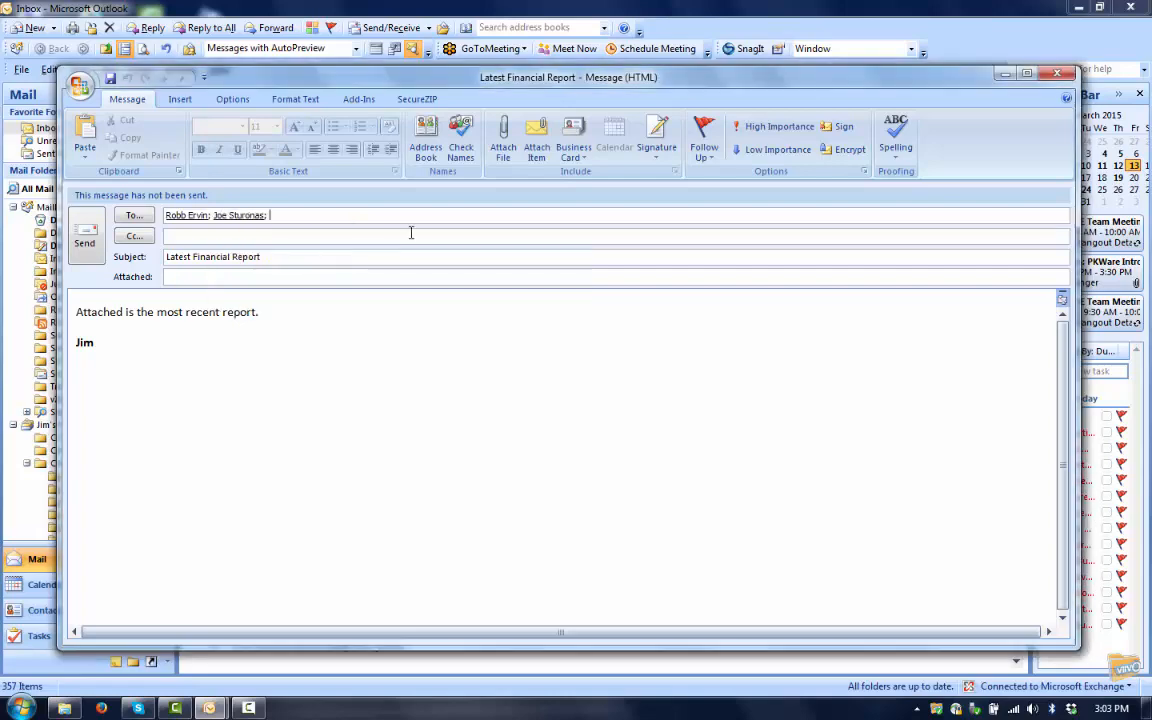
- Attach 03-March 2015.pdf and send the message
left_click(503, 152)
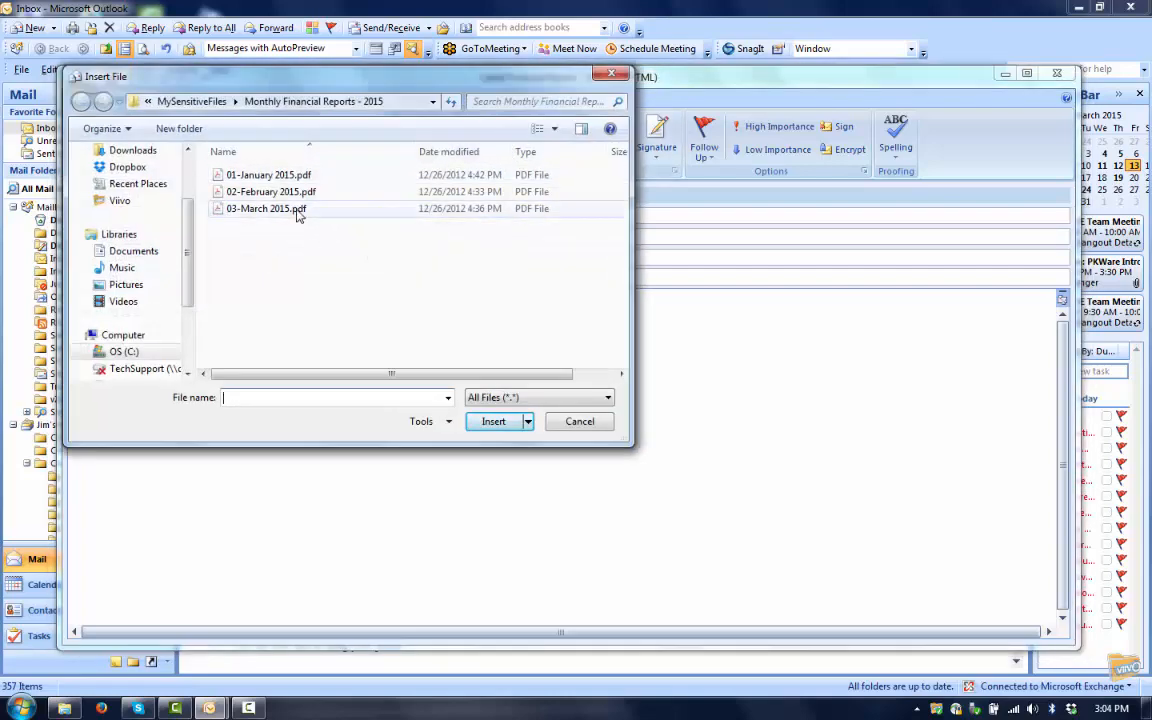
left_click(297, 212)
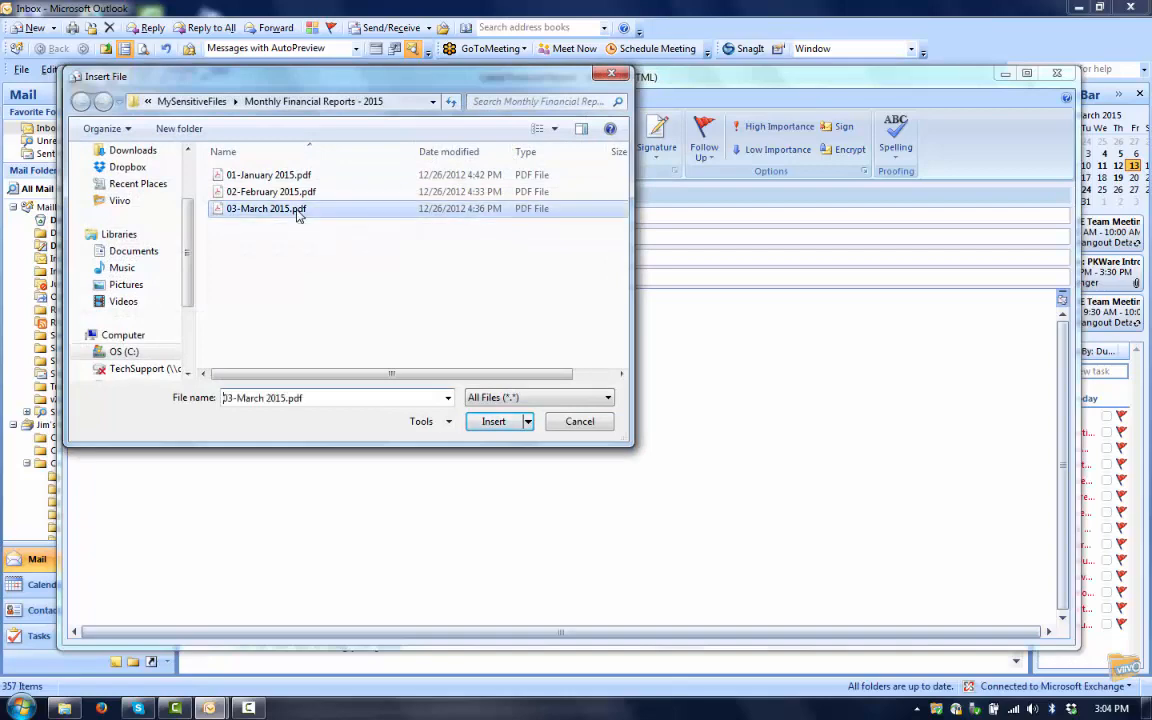
left_click(494, 422)
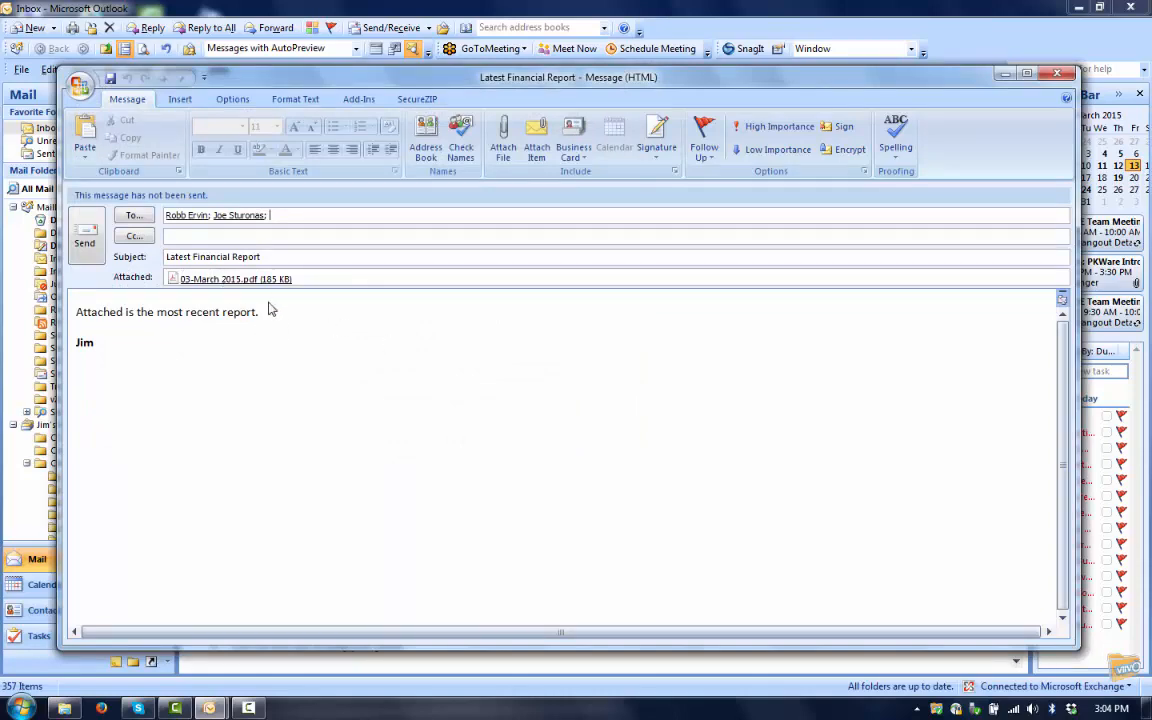
left_click(87, 236)
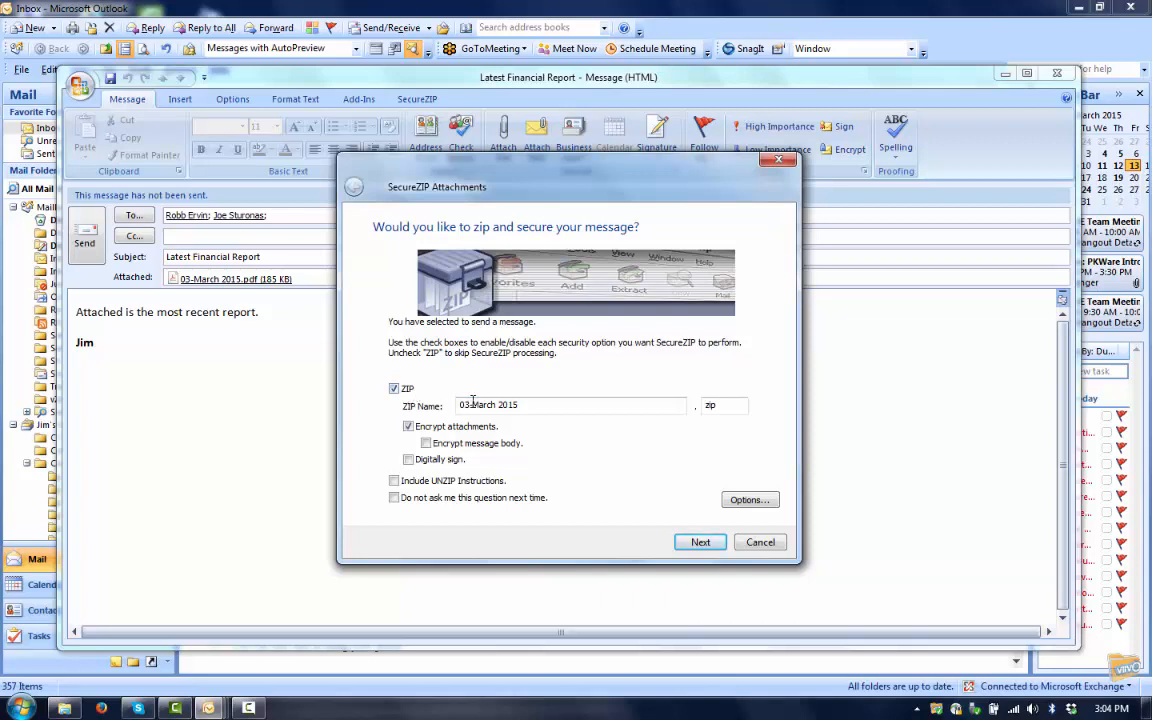
- Rename the ZIP to March 2015 and continue to the encryption settings
key("BackSpace")
key("BackSpace")
key("BackSpace")
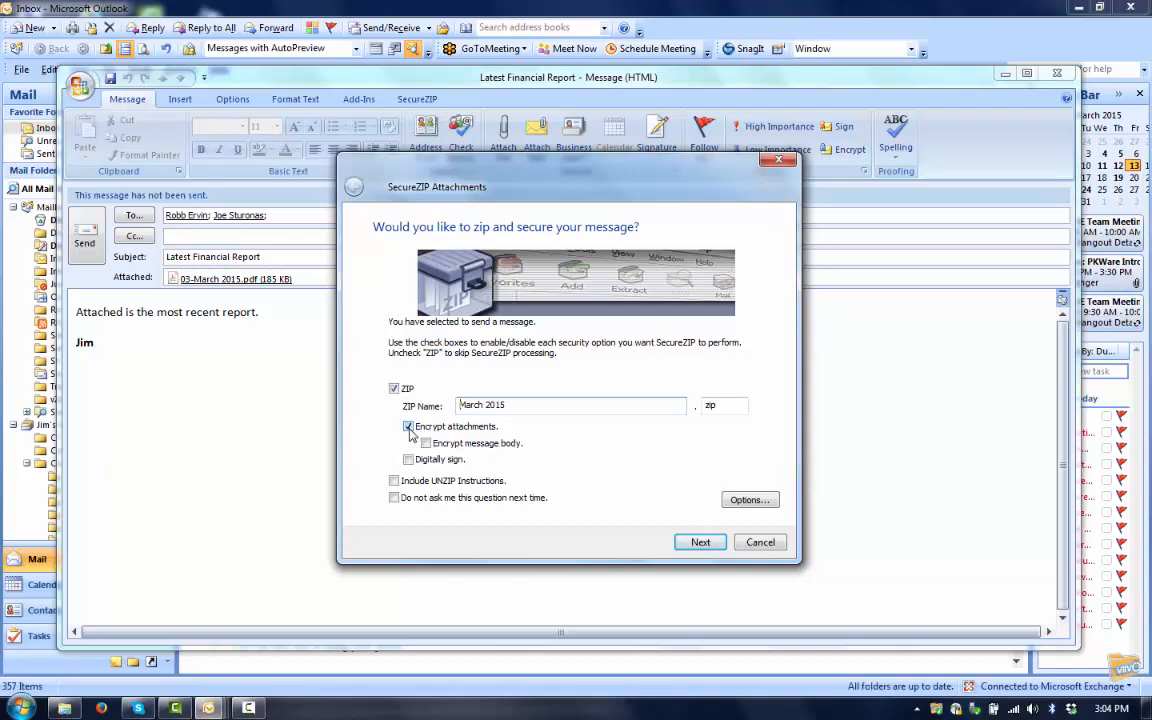
left_click(700, 543)
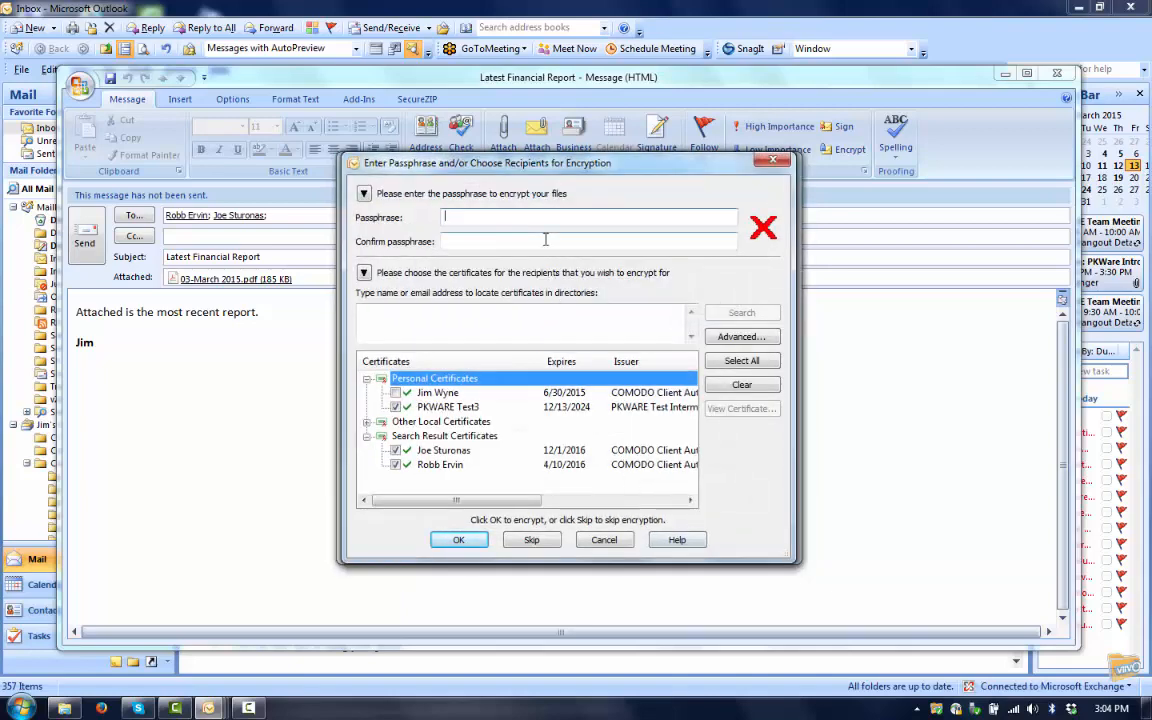
- Enter and confirm the attachment passphrase, then tick an additional personal certificate in the Certificates list
type("*********")
key("Tab")
type("*********")
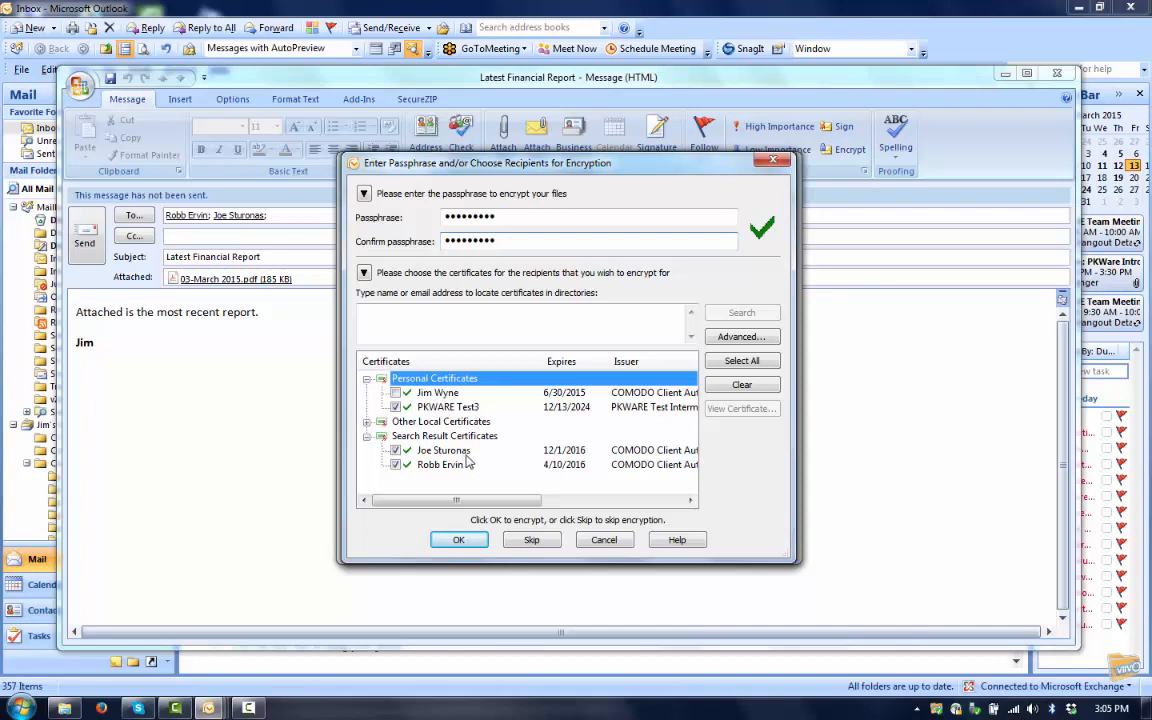
left_click(397, 394)
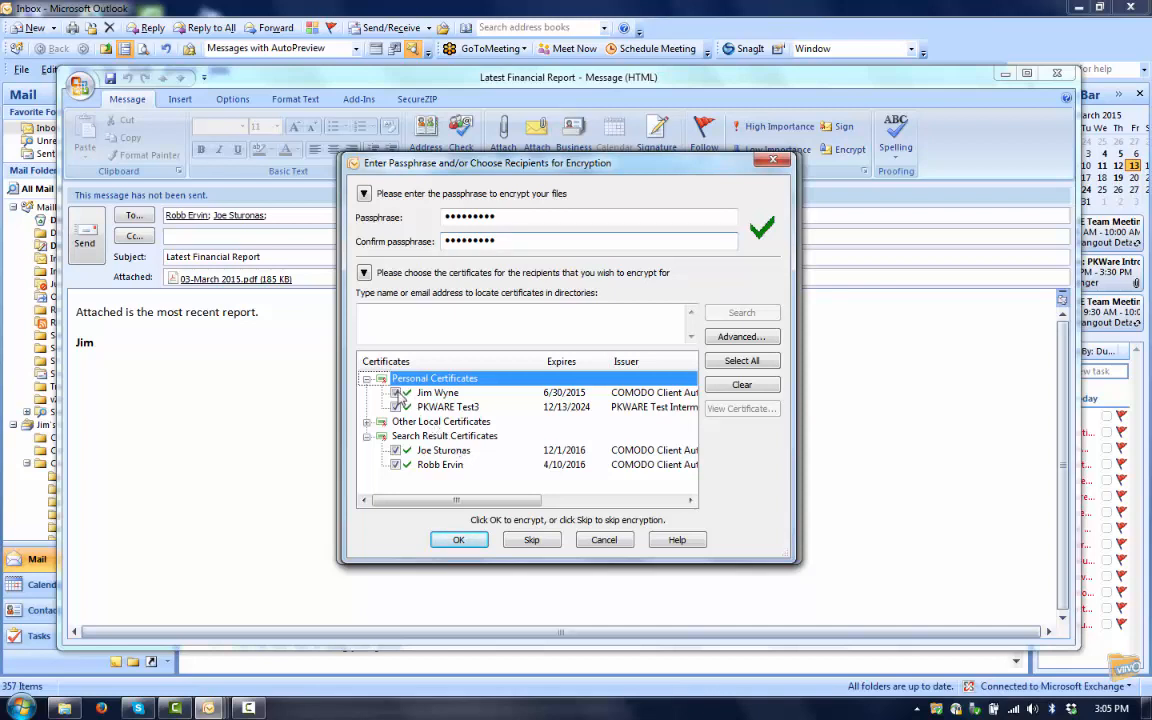